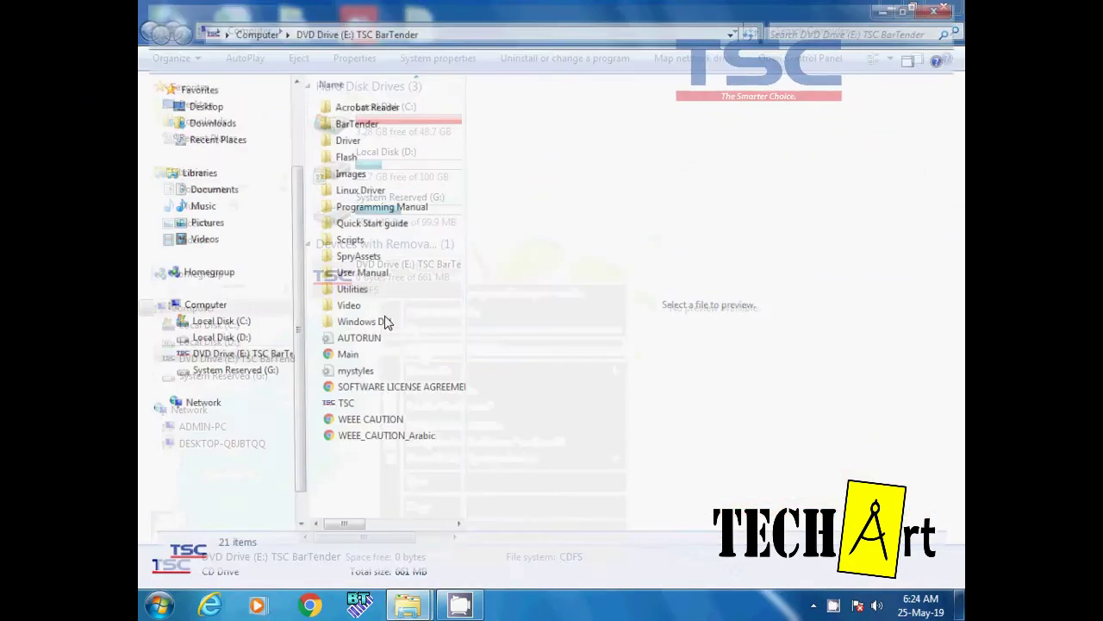
Step: Copy the DVD's BarTender and Driver folders
left_click(348, 140)
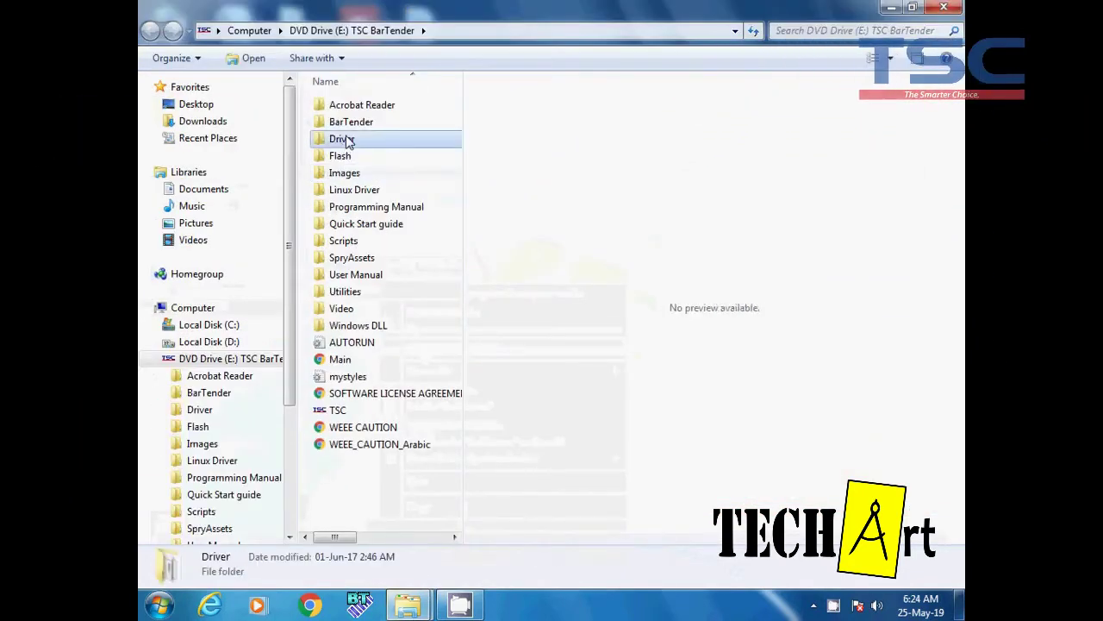
left_click(362, 123, "ctrl")
right_click(367, 132)
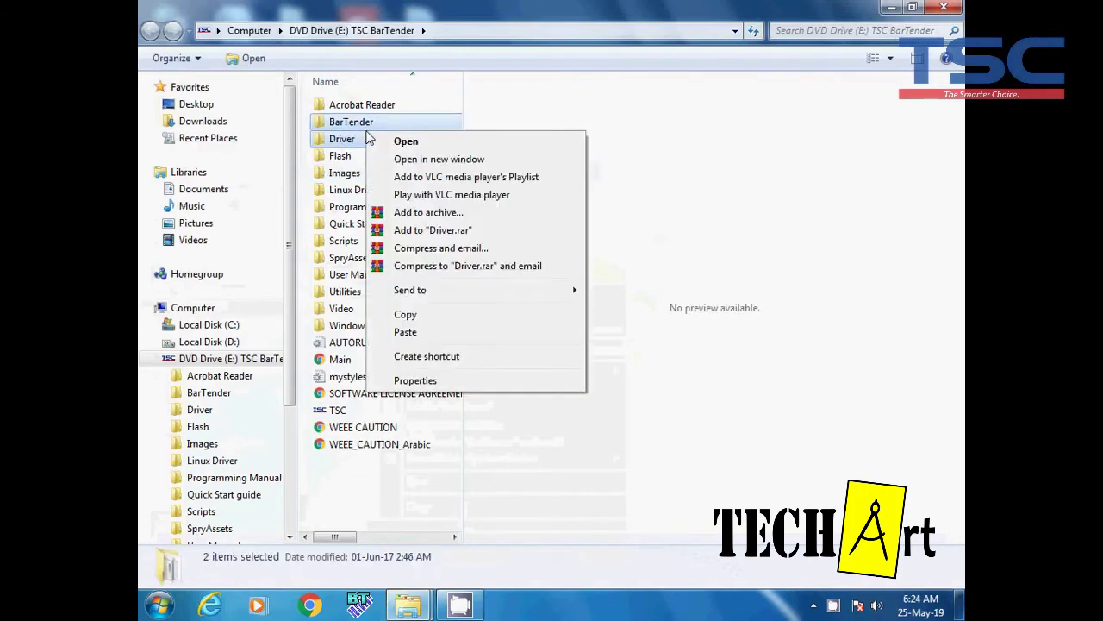
left_click(414, 315)
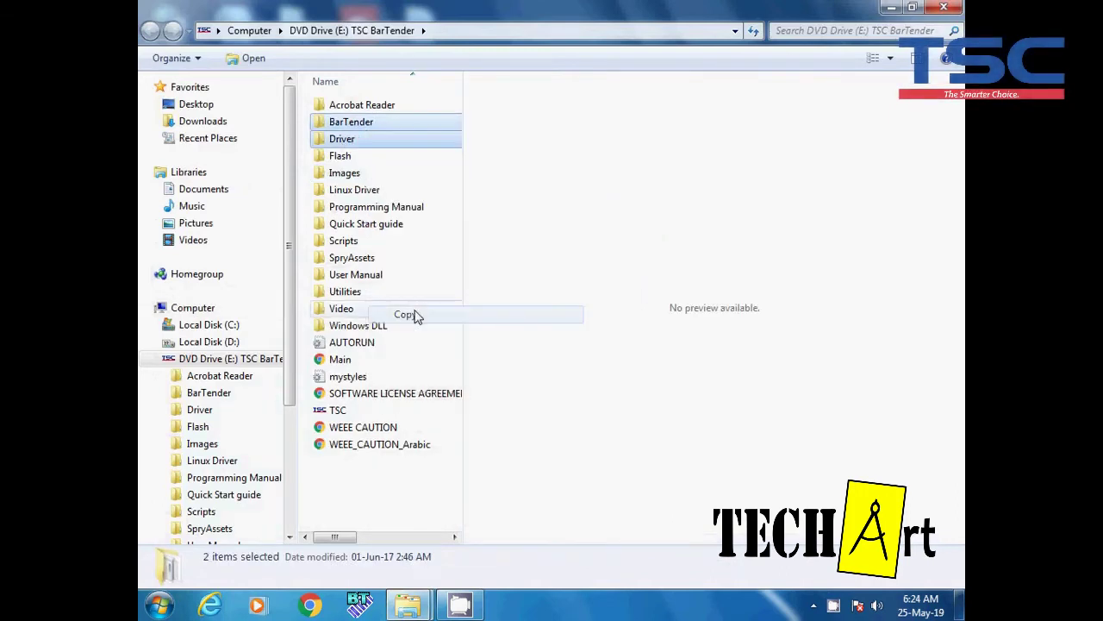
Step: Create a new folder named 'Barcode Software' on Local Disk (D:)
left_click(209, 341)
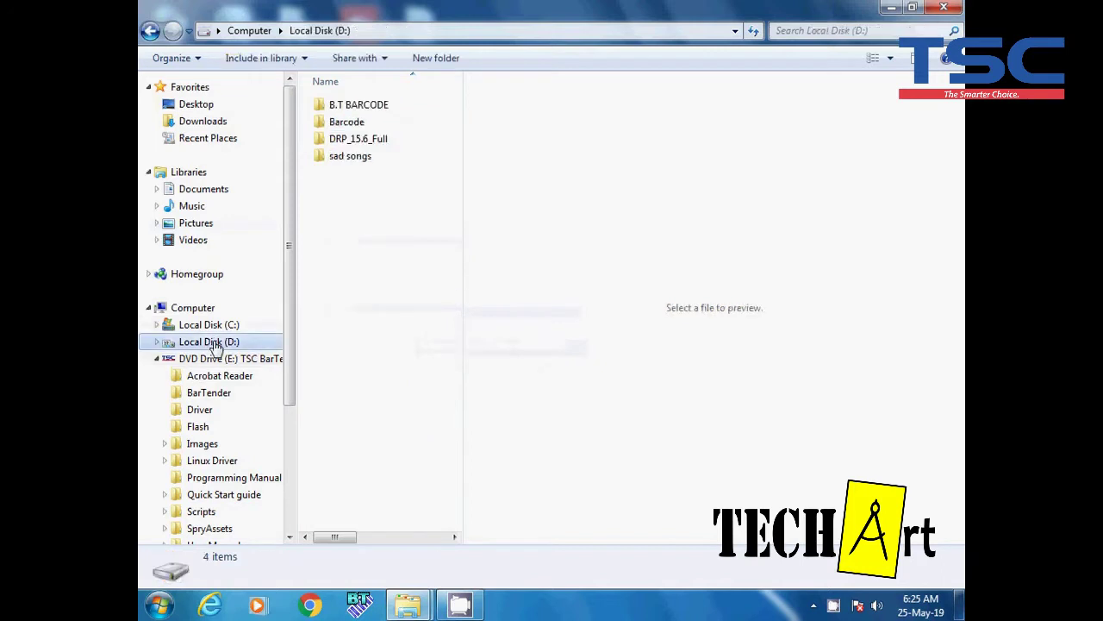
left_click(422, 61)
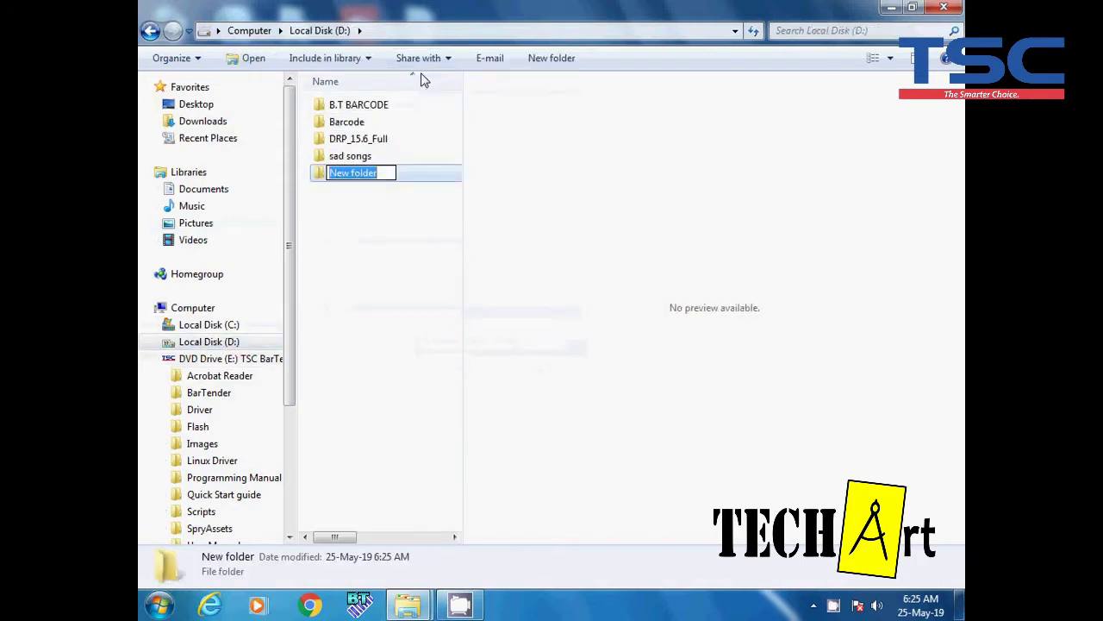
type("b")
key("BackSpace")
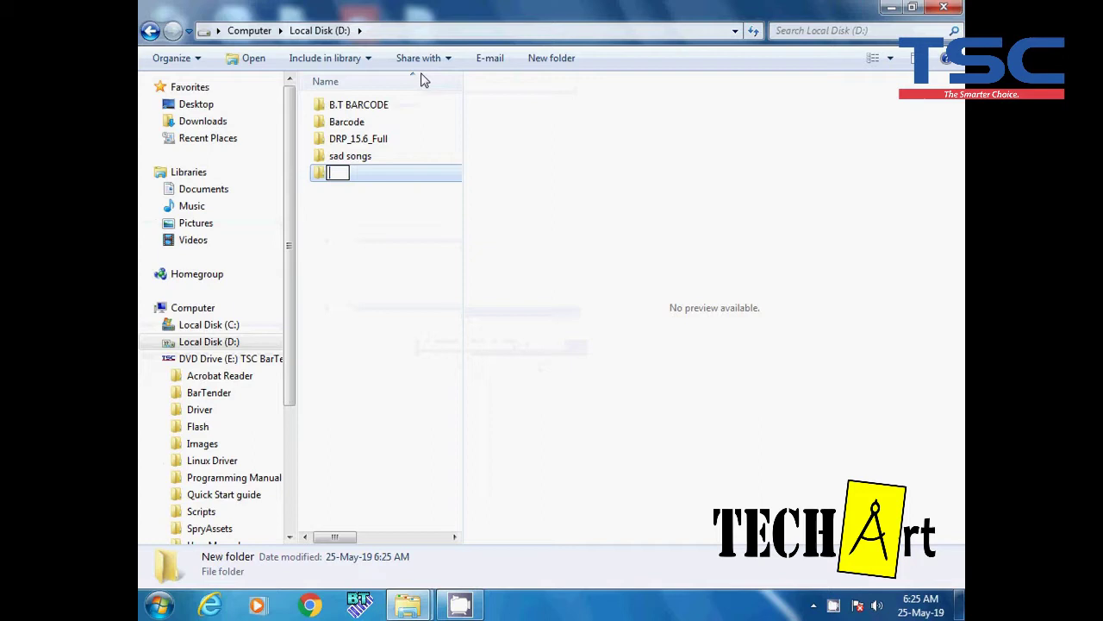
type("Bar")
type("code ")
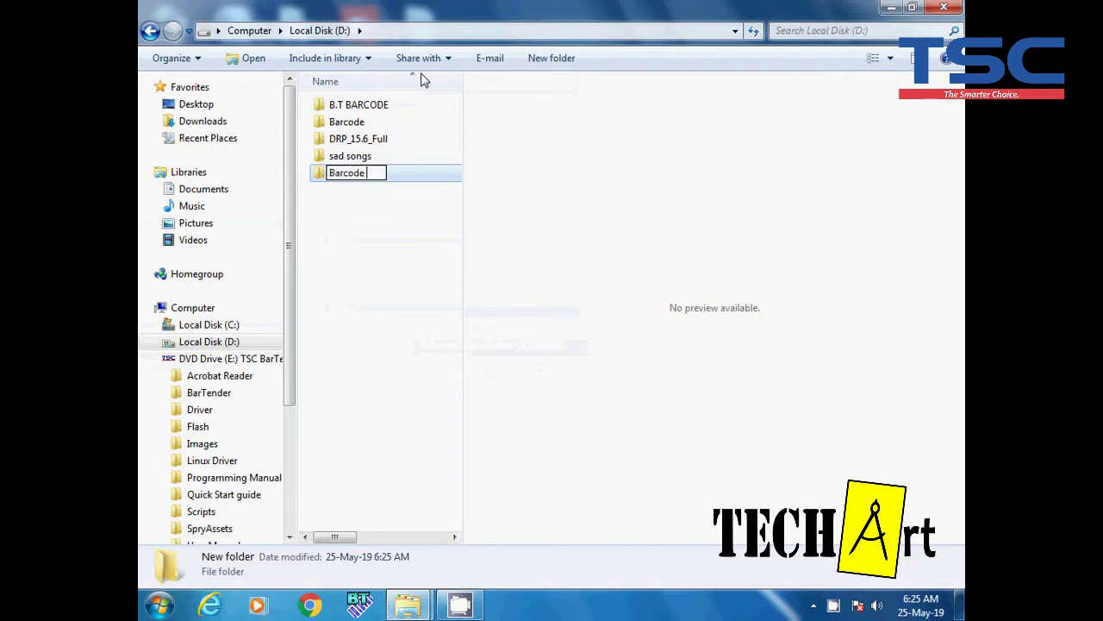
type("So")
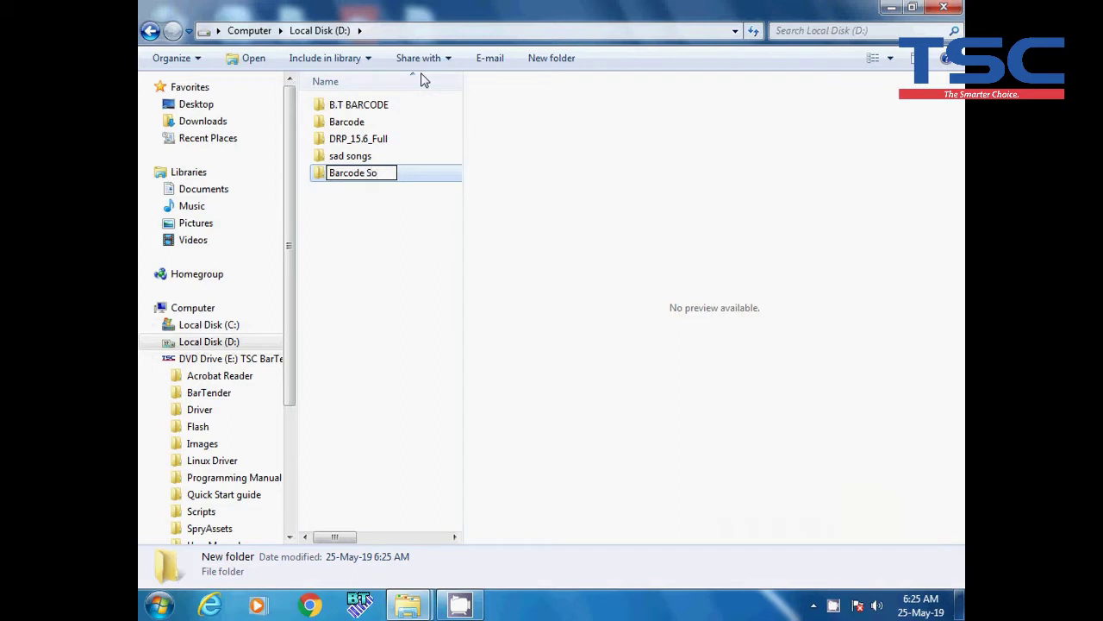
type("ftware")
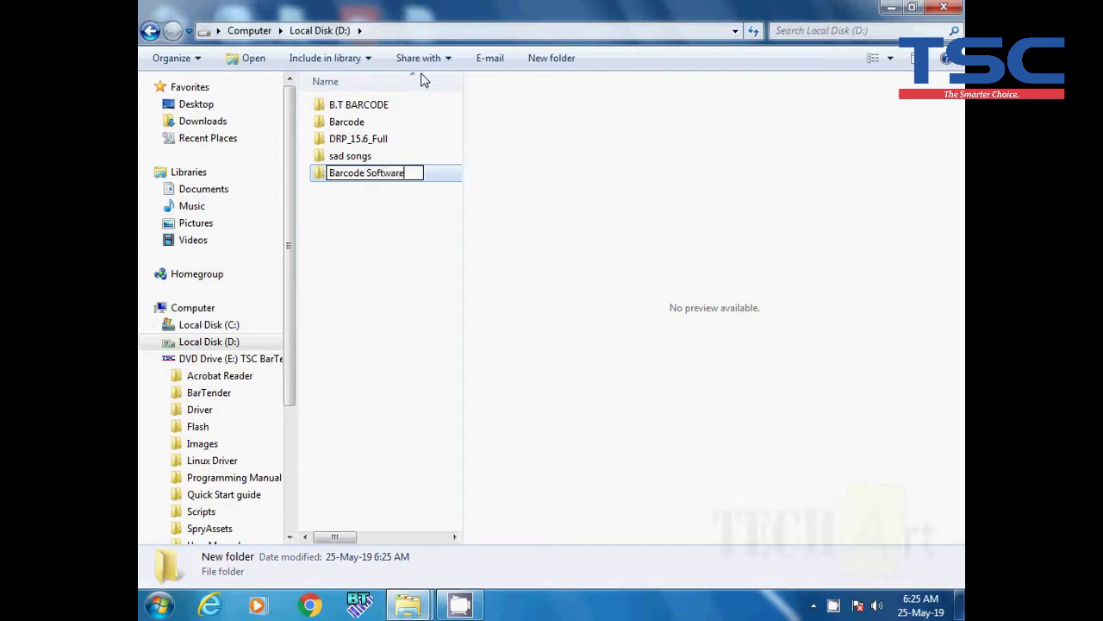
left_click(444, 178)
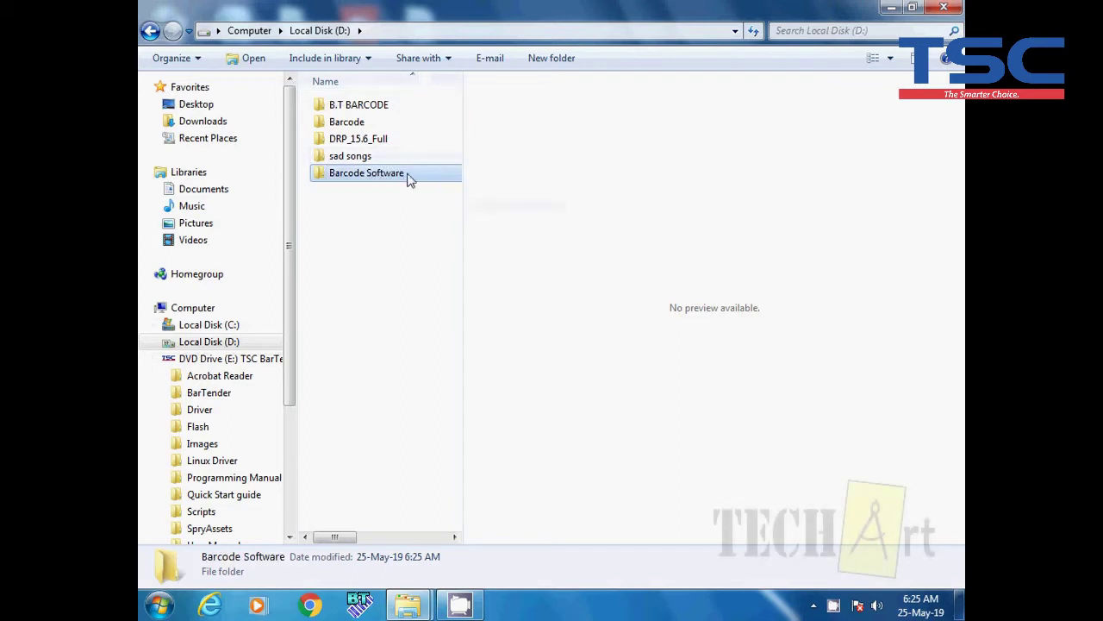
Step: Paste the BarTender and Driver folders into D:\Barcode Software
double_click(410, 177)
right_click(337, 130)
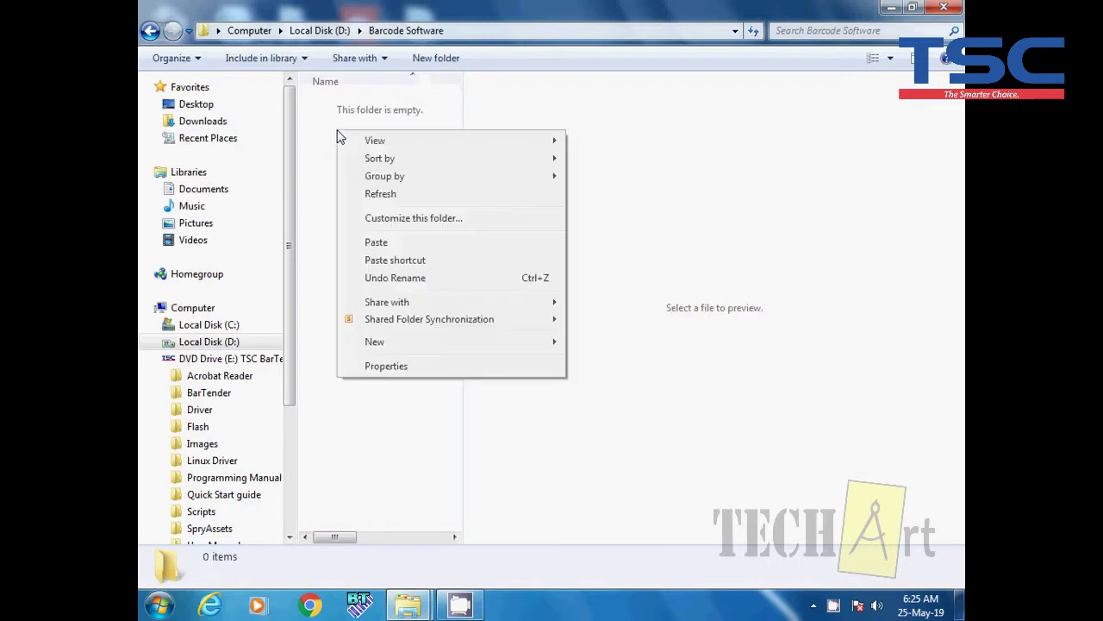
left_click(395, 245)
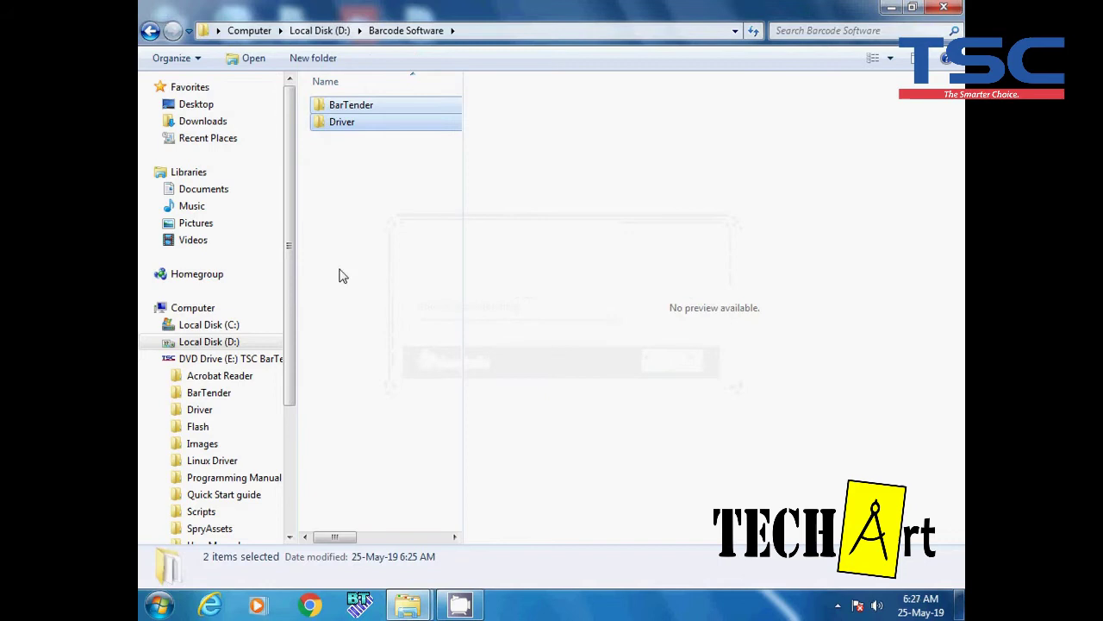
Step: Launch DriverWizard from the Driver folder
left_click(401, 298)
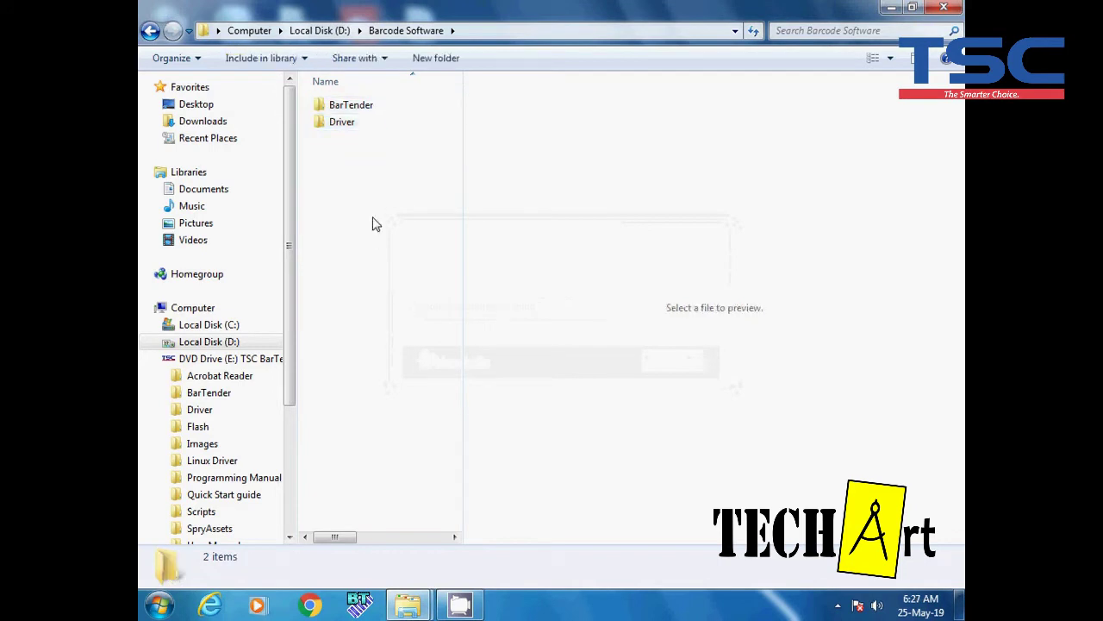
left_click(349, 129)
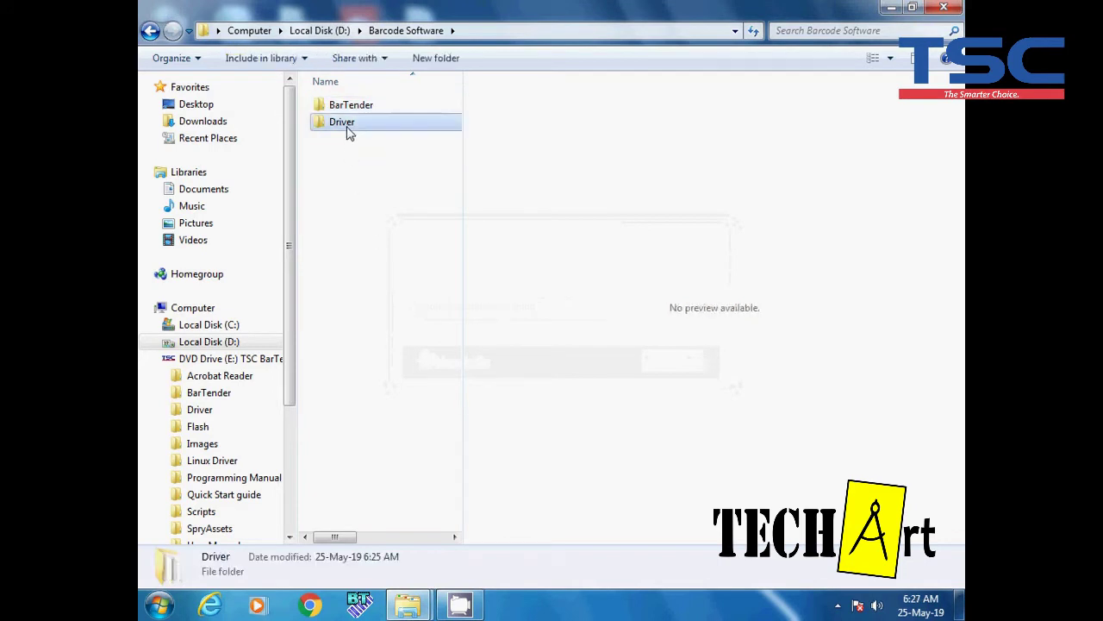
double_click(348, 126)
left_click(352, 178)
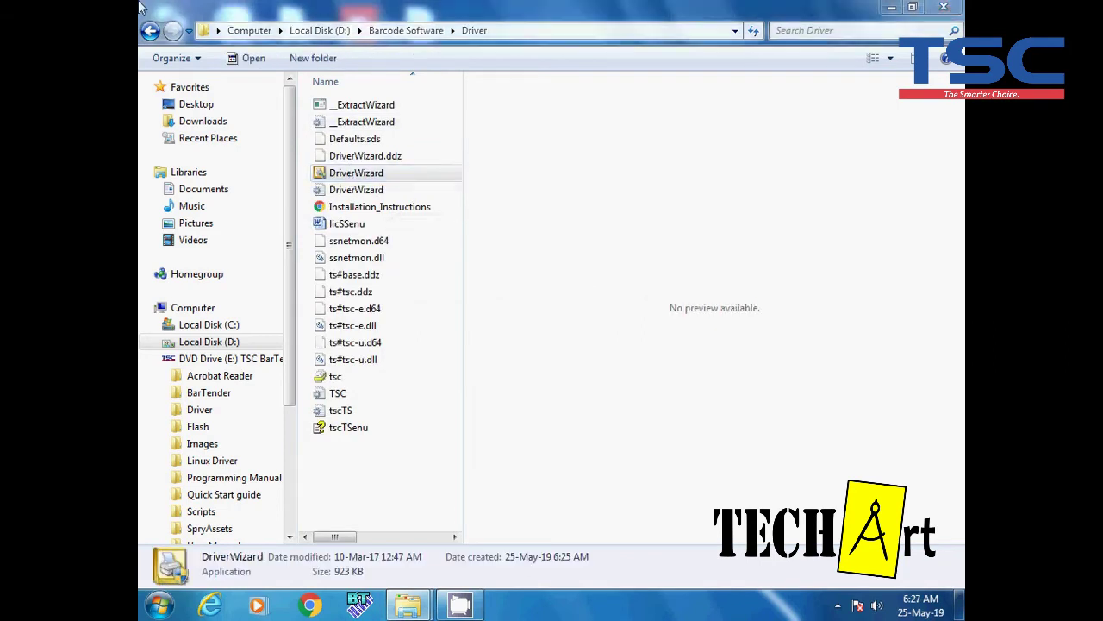
key("Return")
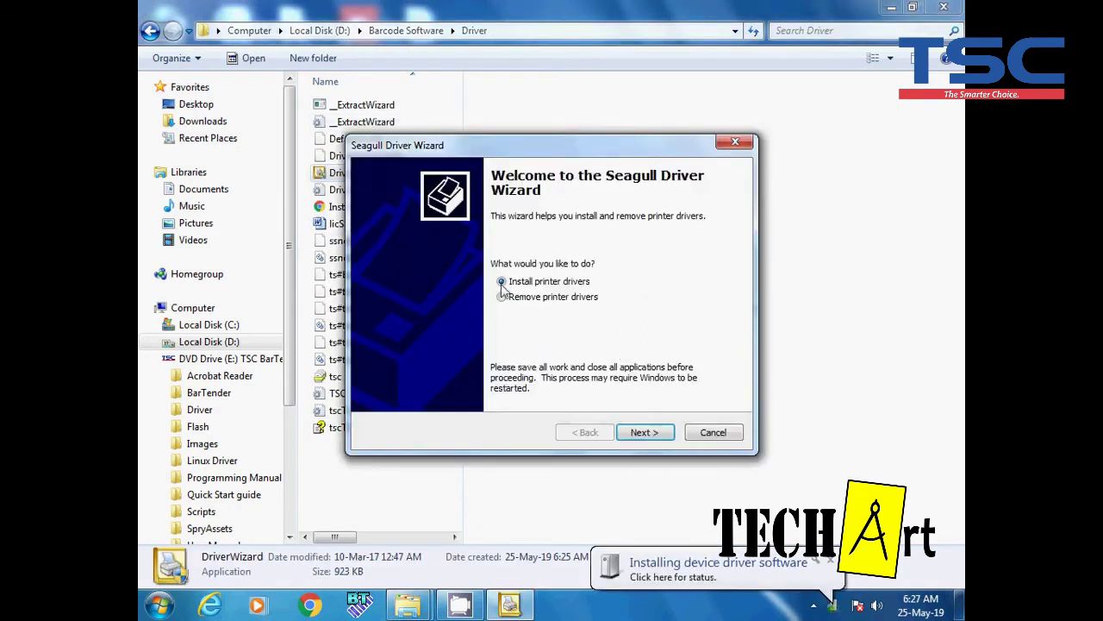
Step: Install drivers for the detected TSC TE244 on USB001, keeping its default name
left_click(646, 435)
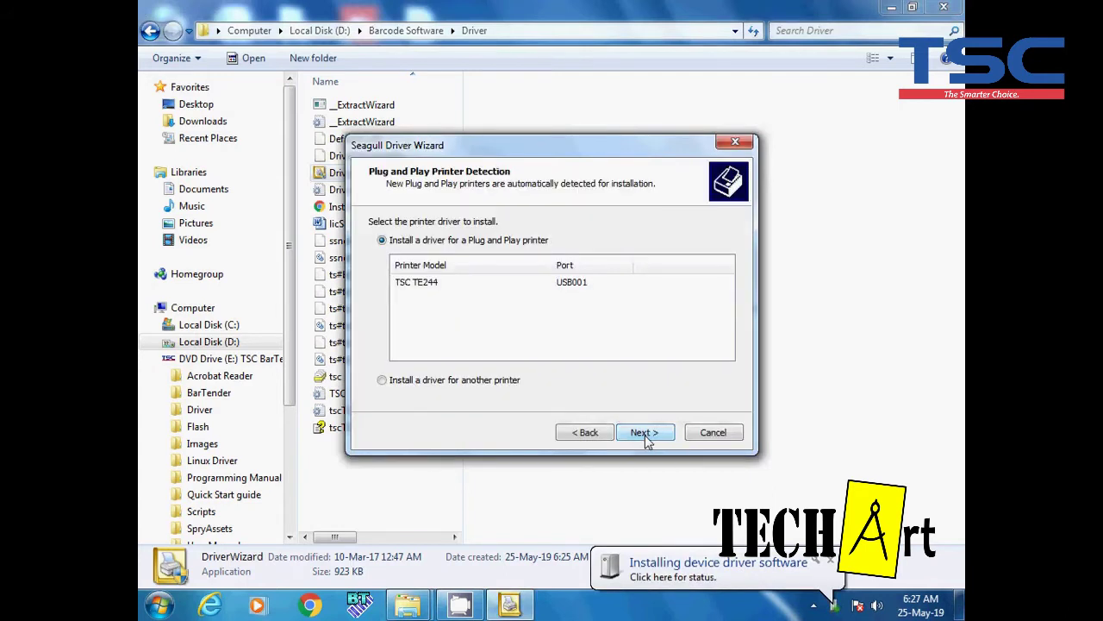
left_click(430, 287)
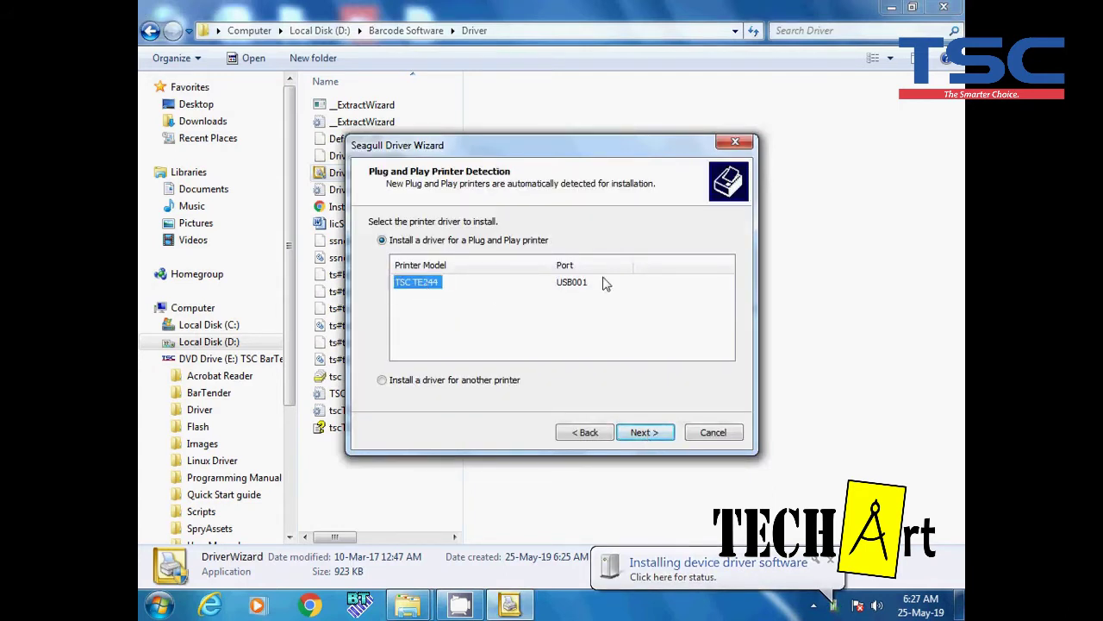
left_click(648, 436)
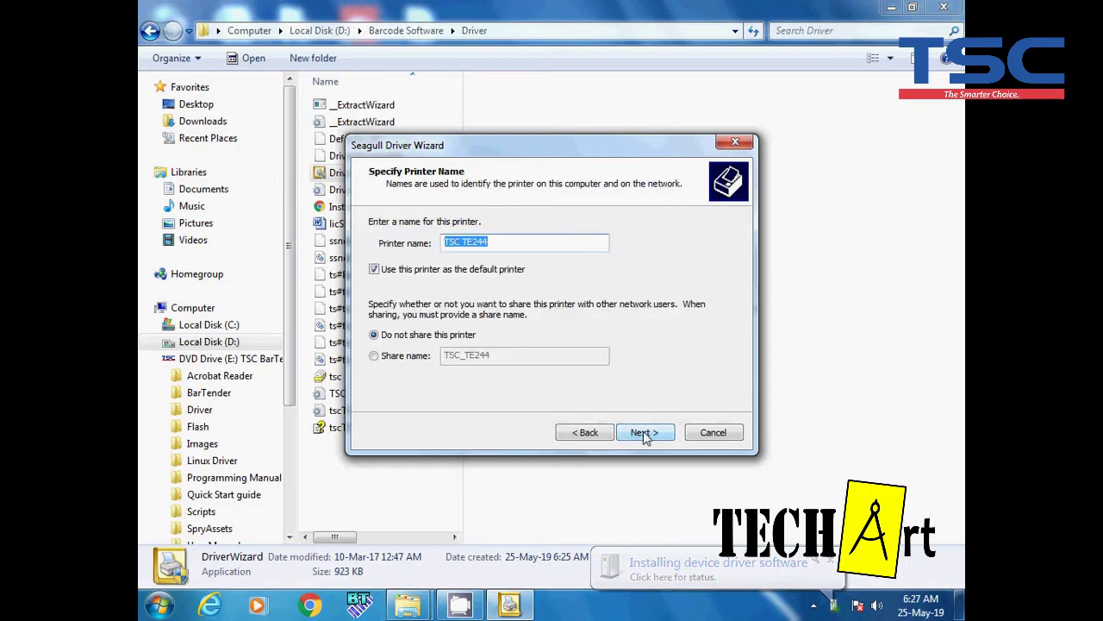
left_click(652, 438)
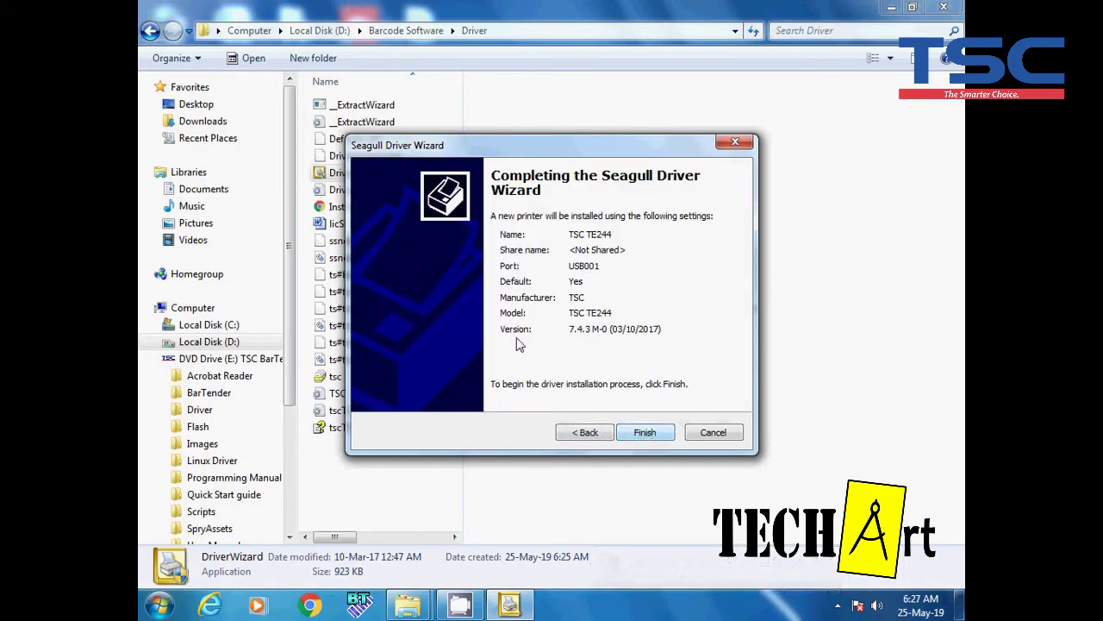
left_click(655, 435)
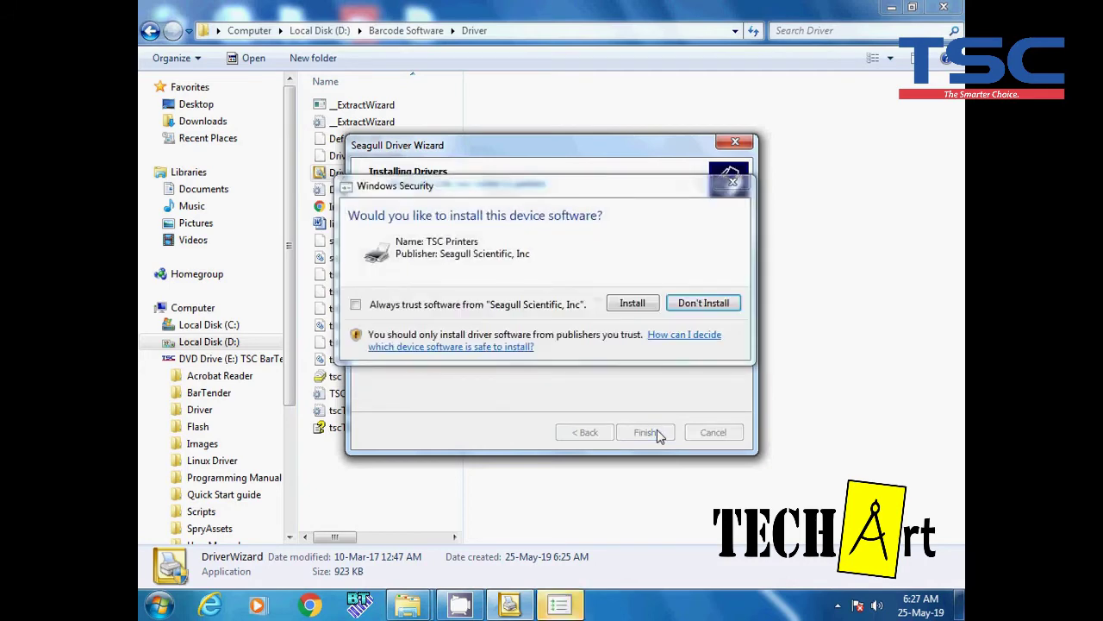
Step: Trust the Seagull Scientific TSC Printers software so the TE244 driver installs
left_click(624, 308)
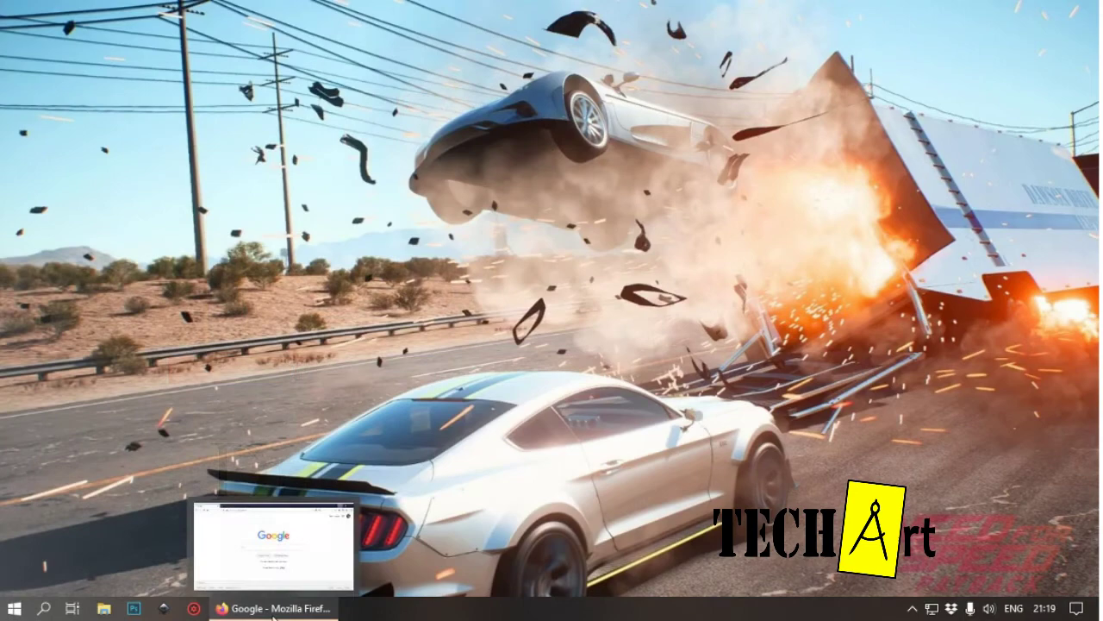
Step: Search Google in Firefox for the 'tsc te 244' printer driver
left_click(274, 609)
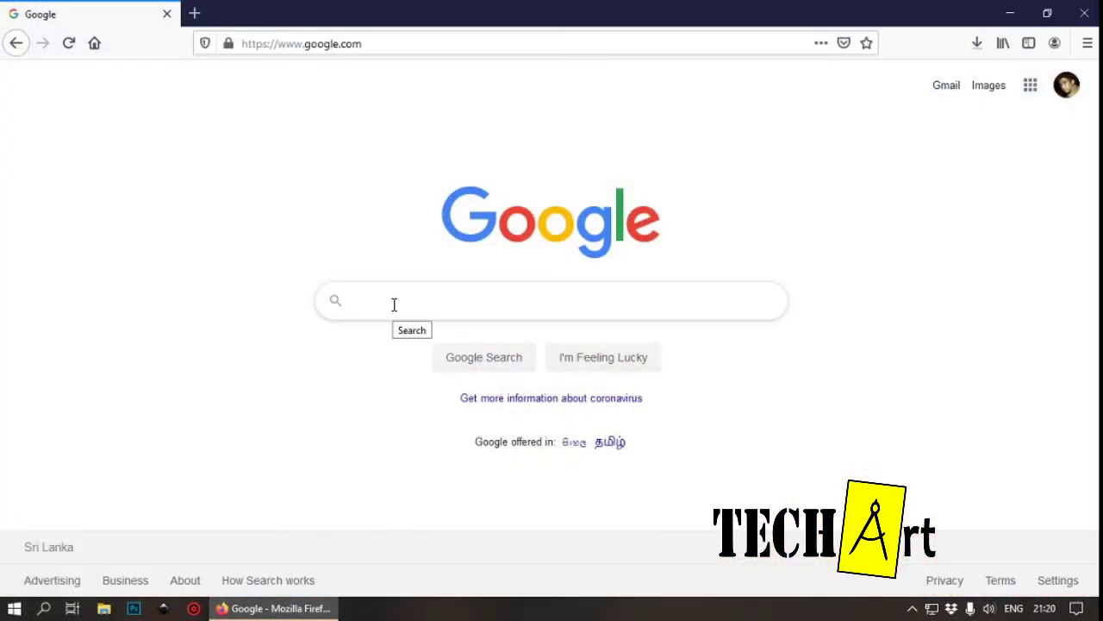
type("ts")
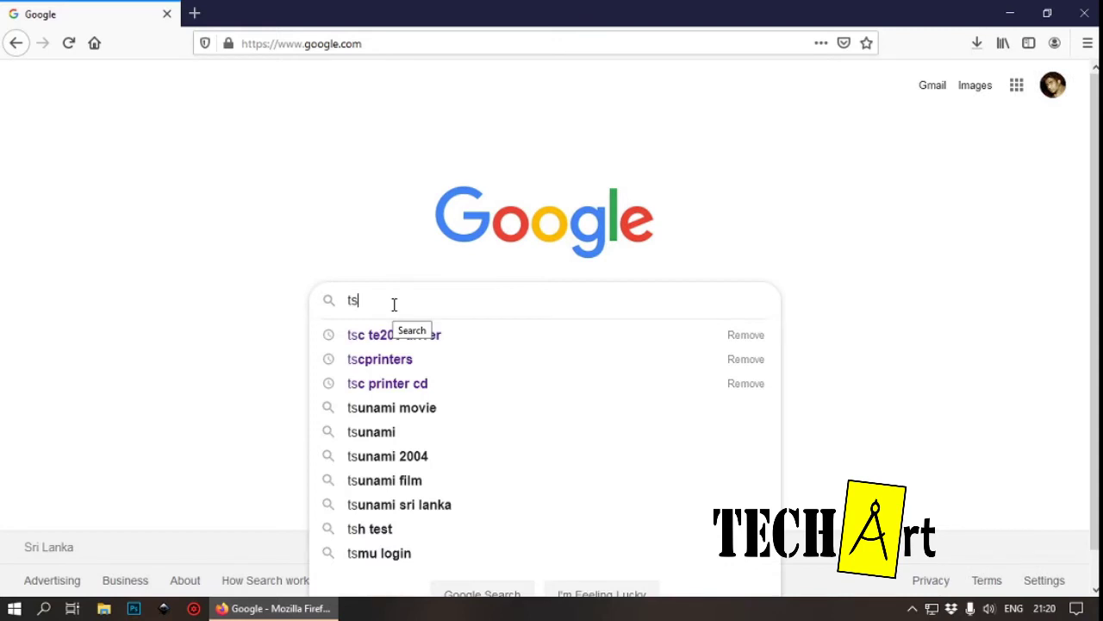
type("c te")
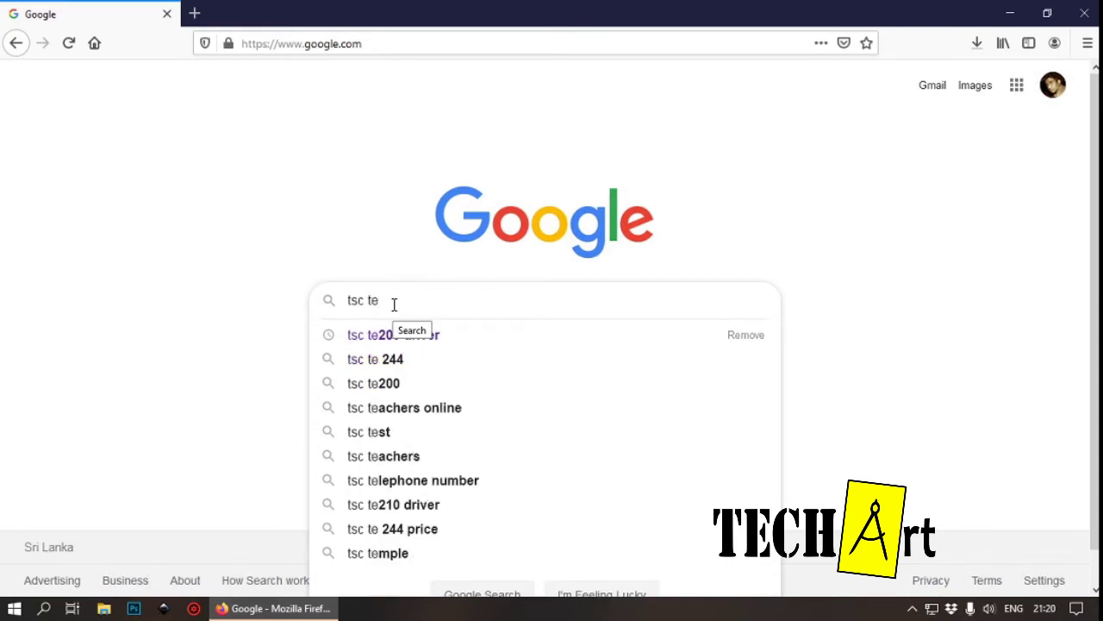
type(" 2")
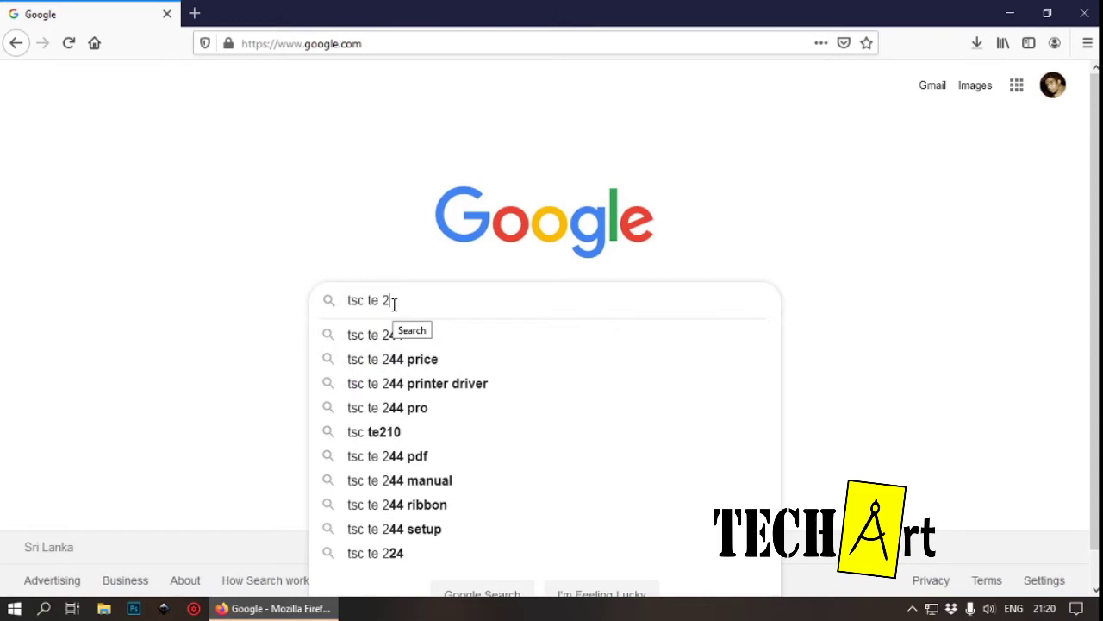
type("44")
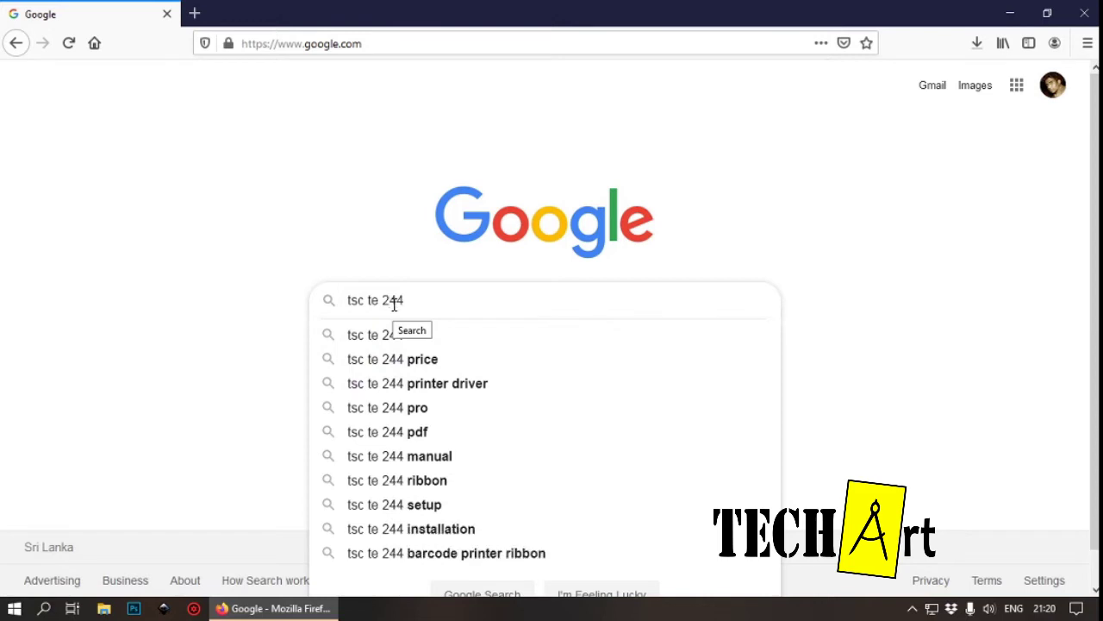
key("Down")
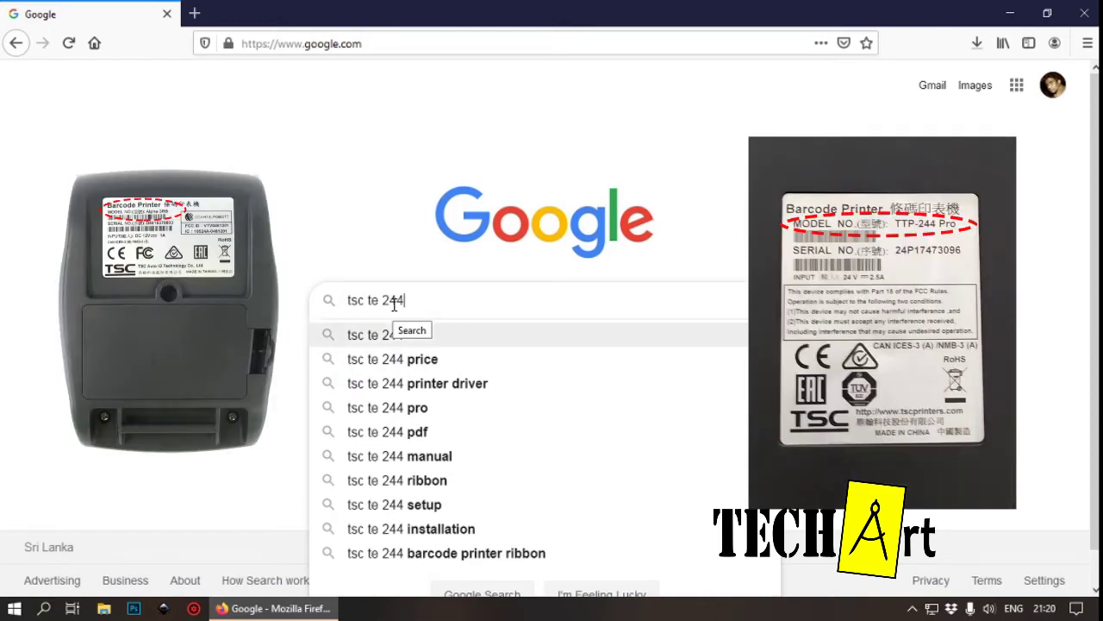
key("Down")
key("Down")
key("Return")
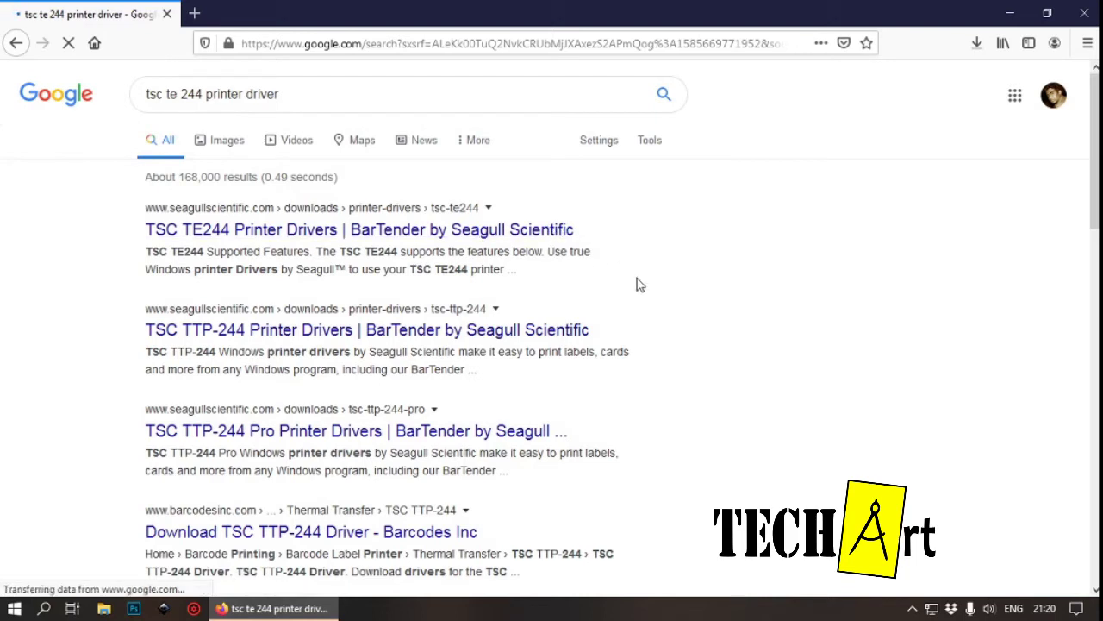
Step: Open the Seagull TE244 and TSC Support & Download results in new tabs
right_click(242, 234)
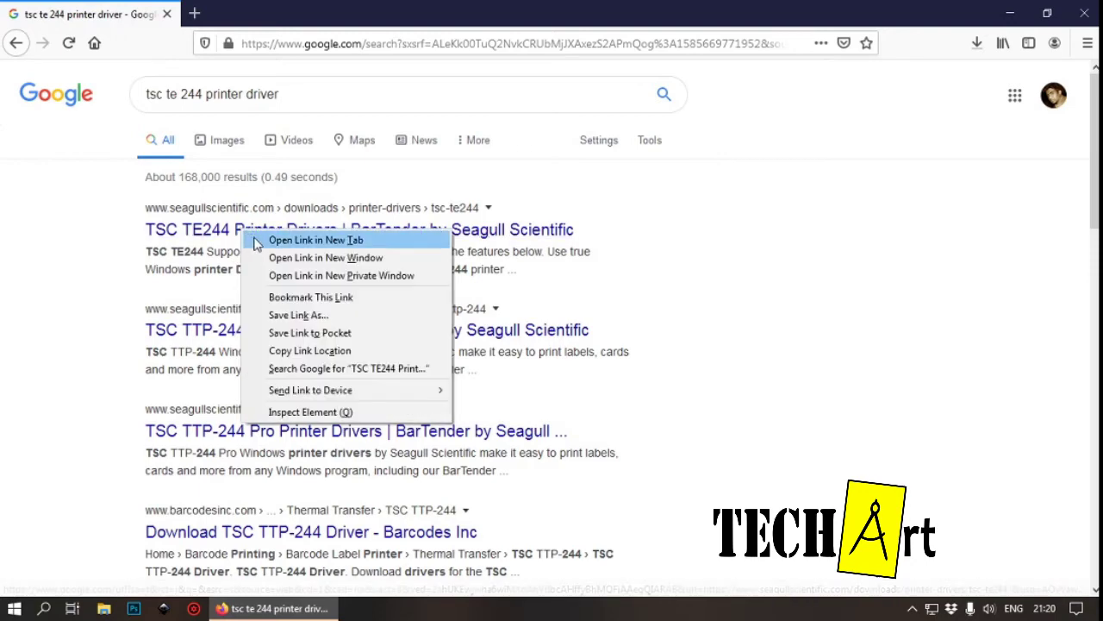
left_click(259, 239)
scroll(255, 244, "down", 2)
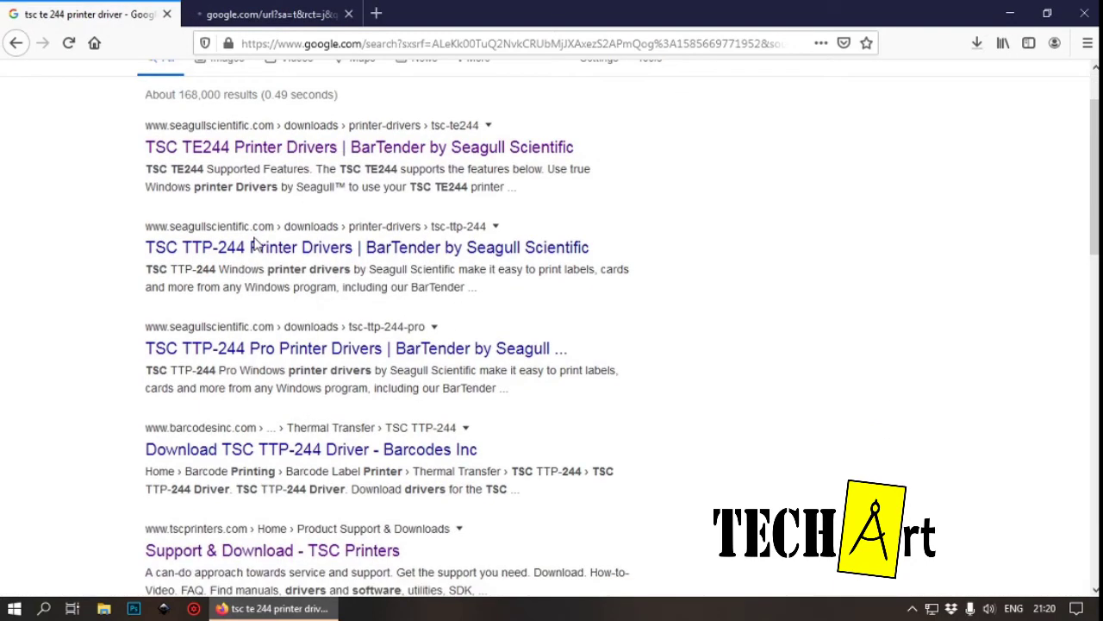
scroll(256, 244, "down", 2)
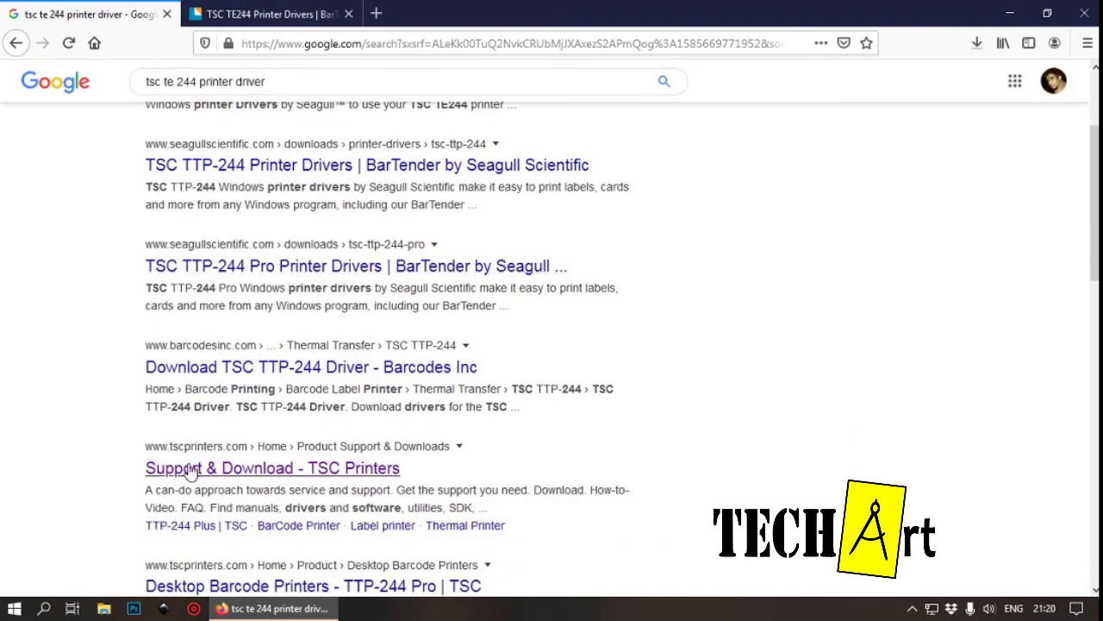
right_click(192, 471)
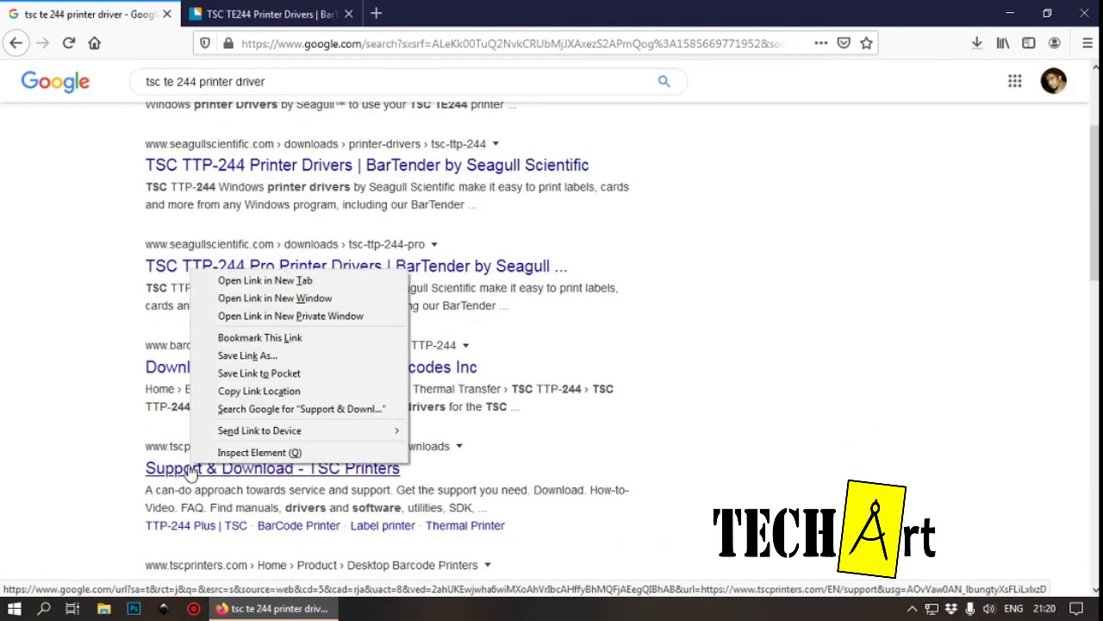
left_click(273, 281)
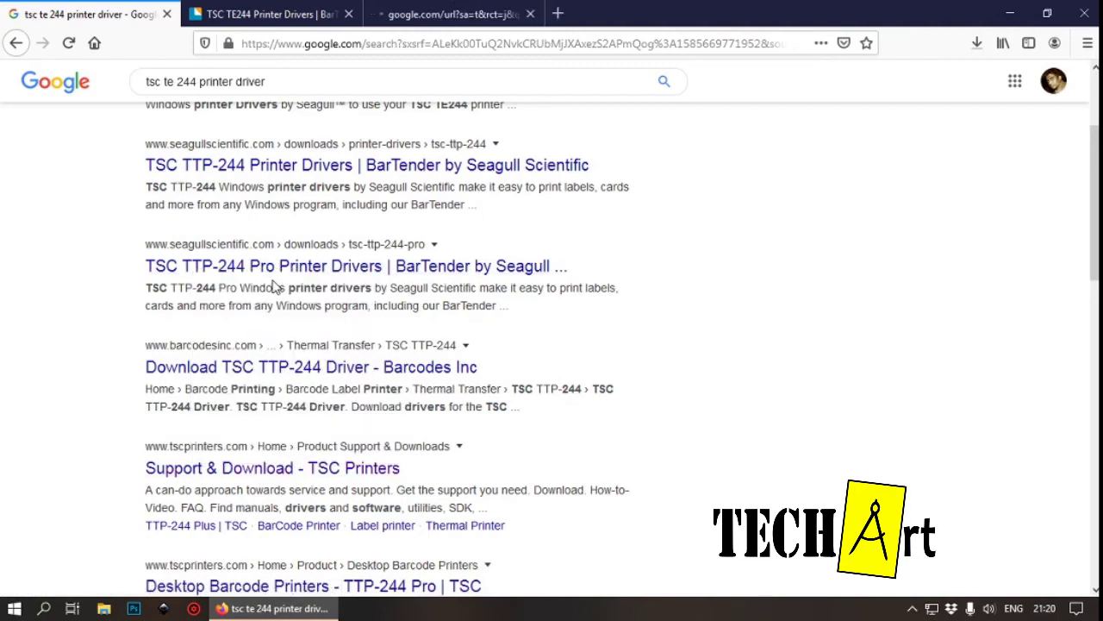
left_click(271, 19)
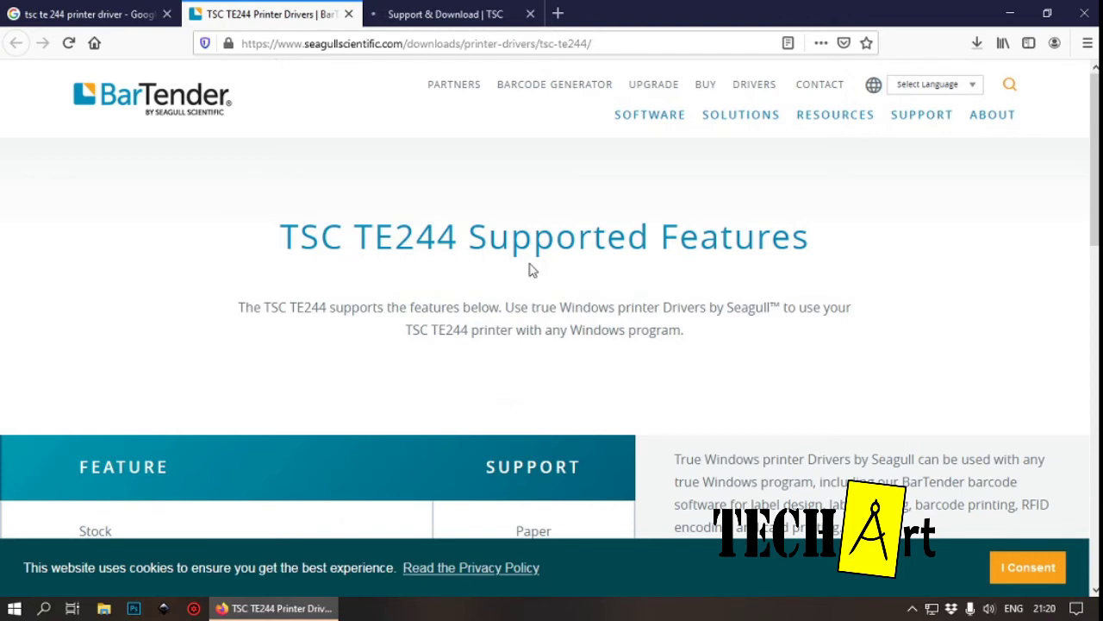
Step: Review the Seagull TE244 driver details (version 2020.1, 41.1 MB), then go to TSC's support page
scroll(606, 273, "down", 1)
scroll(606, 272, "down", 1)
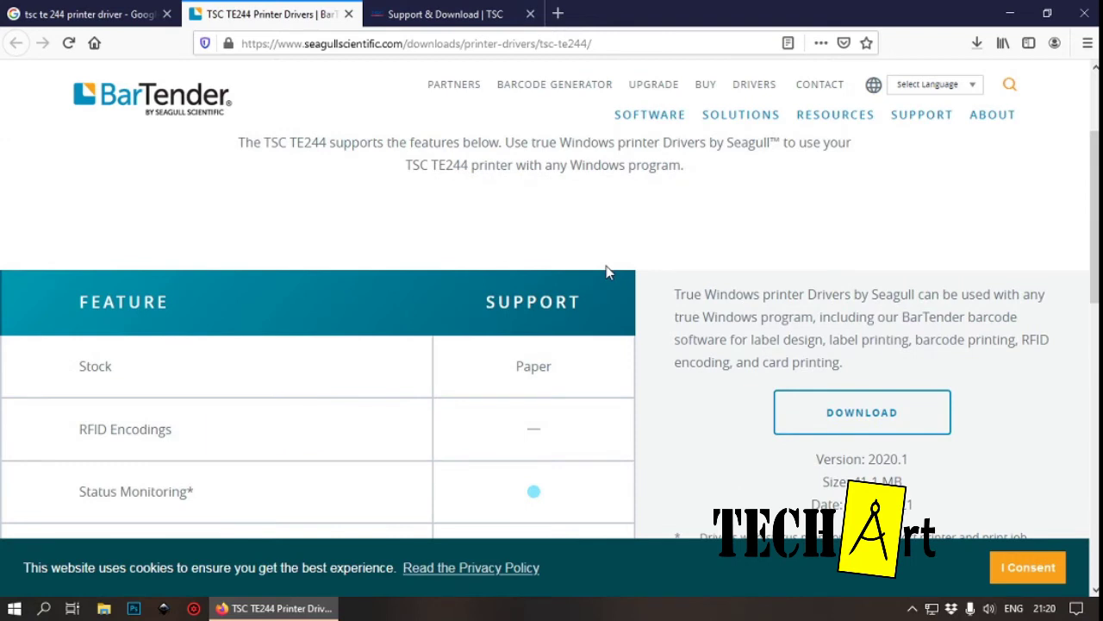
scroll(606, 272, "down", 1)
scroll(606, 272, "down", 1)
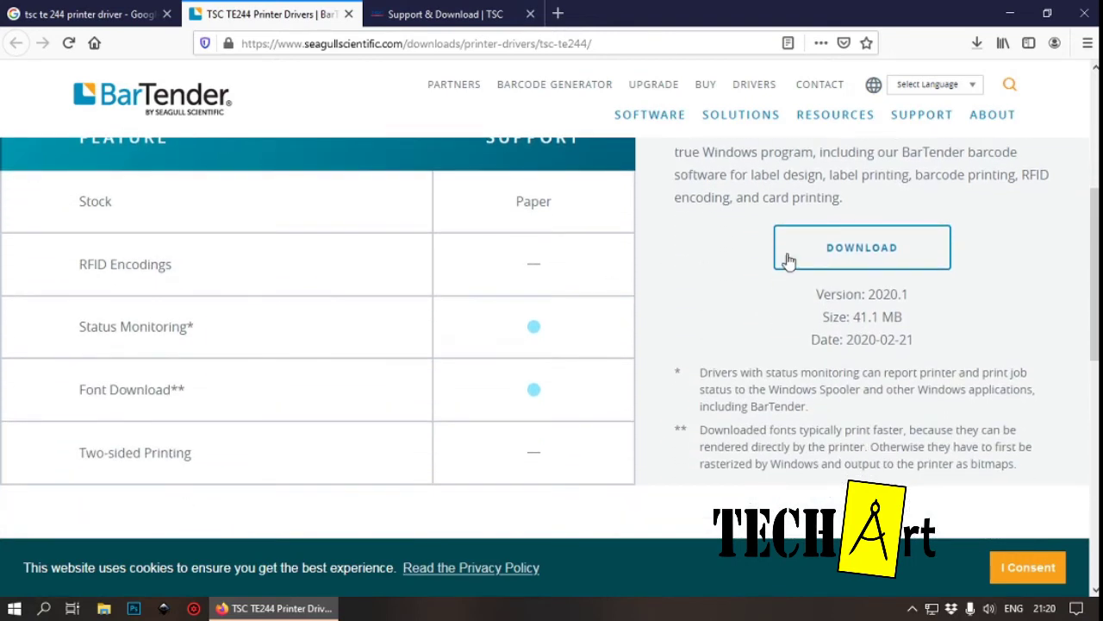
left_click(448, 14)
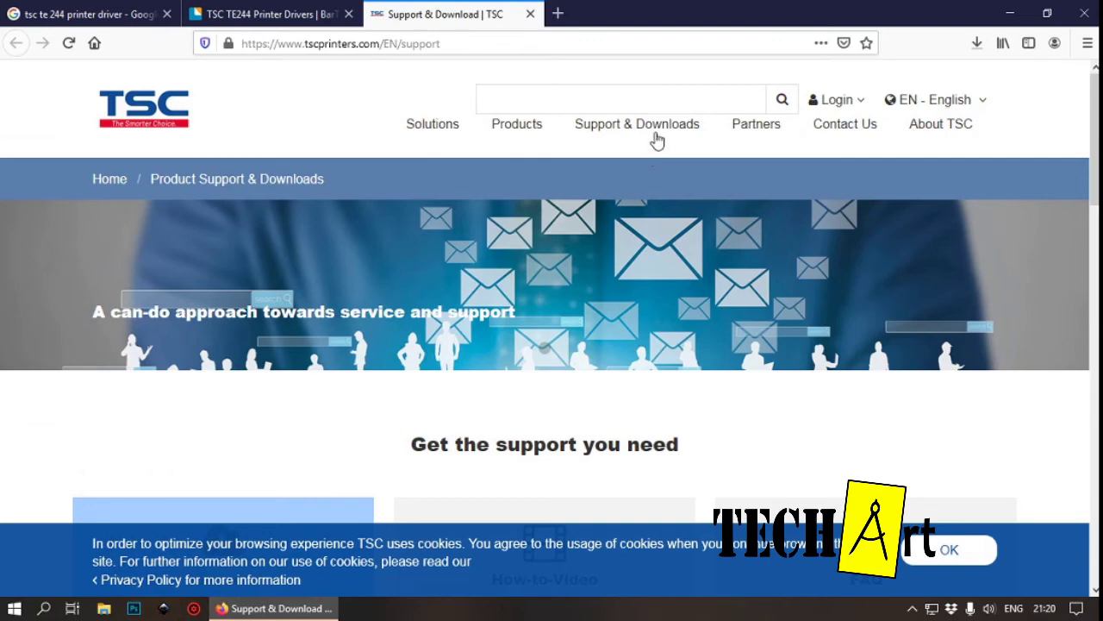
mouse_move(637, 124)
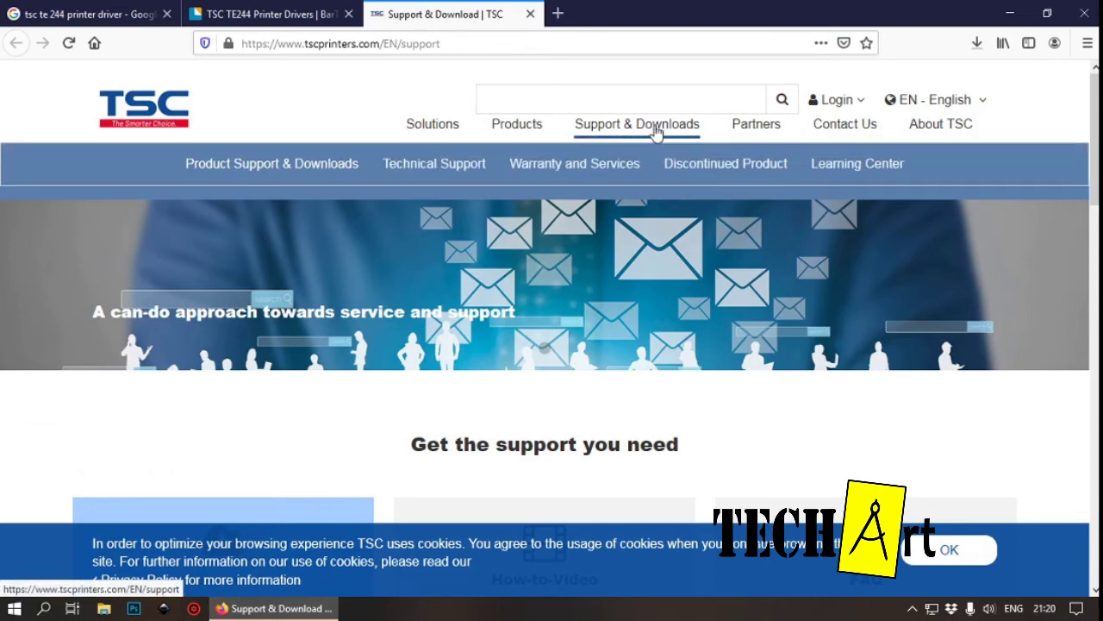
Step: On Support & Downloads, set category Driver & Labeling software and type Driver
left_click(285, 181)
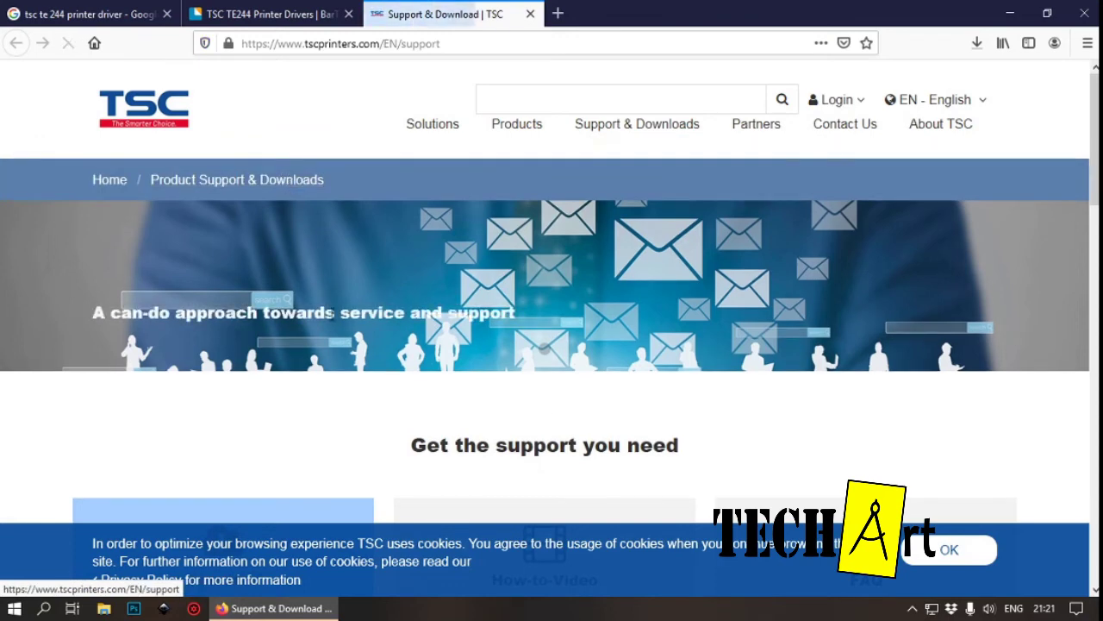
scroll(334, 338, "down", 3)
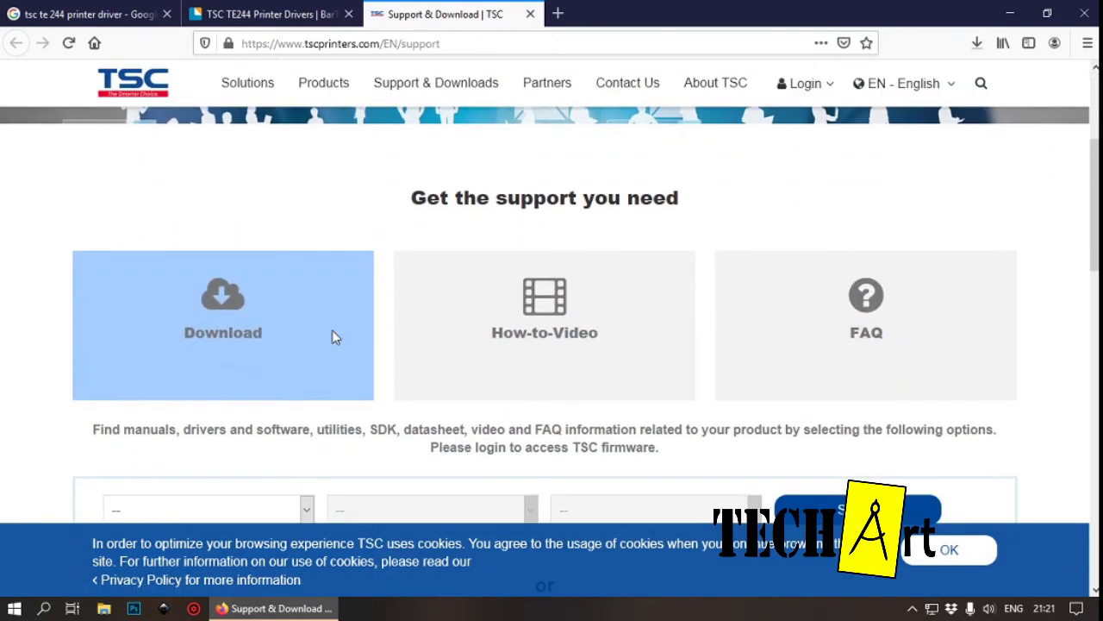
scroll(335, 338, "down", 2)
left_click(306, 345)
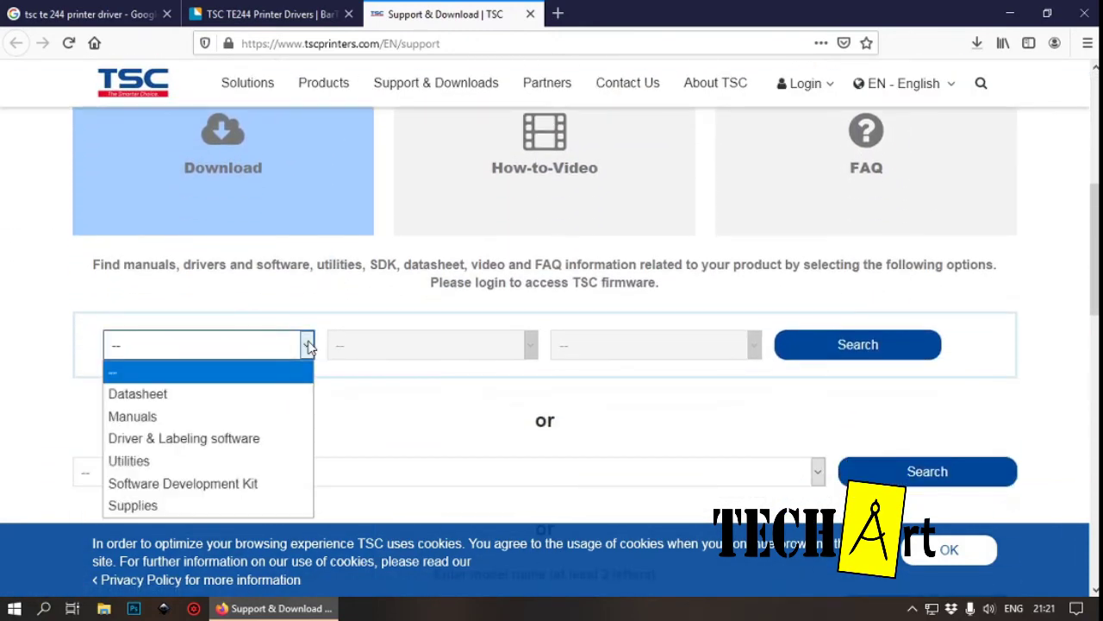
left_click(227, 441)
left_click(528, 349)
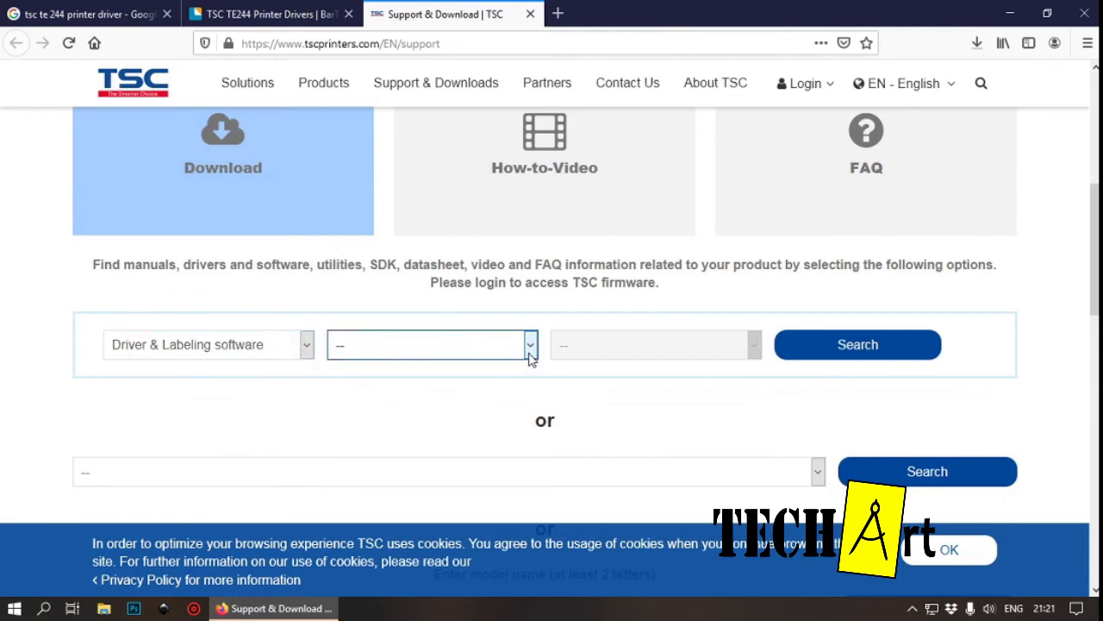
left_click(531, 357)
left_click(472, 390)
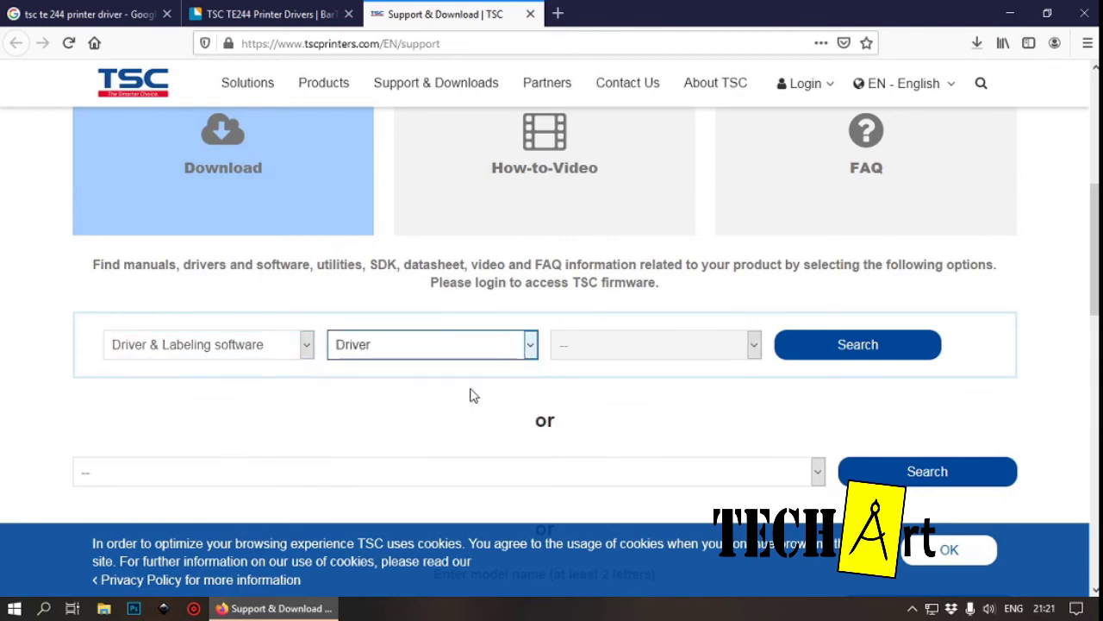
Step: Choose TE200 as the printer model
left_click(756, 355)
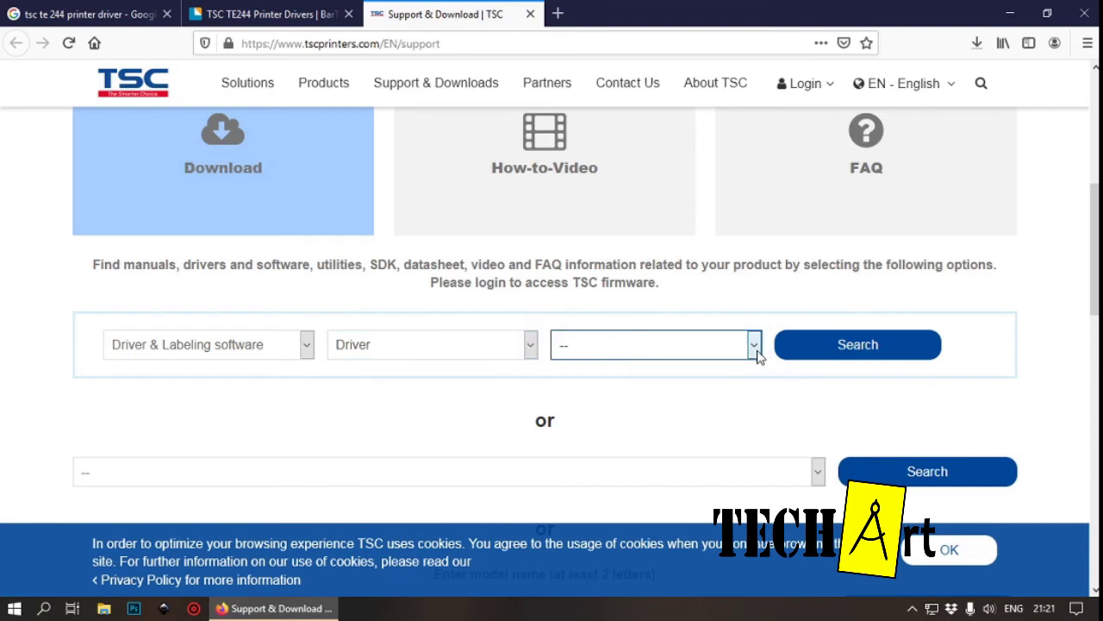
left_click(756, 353)
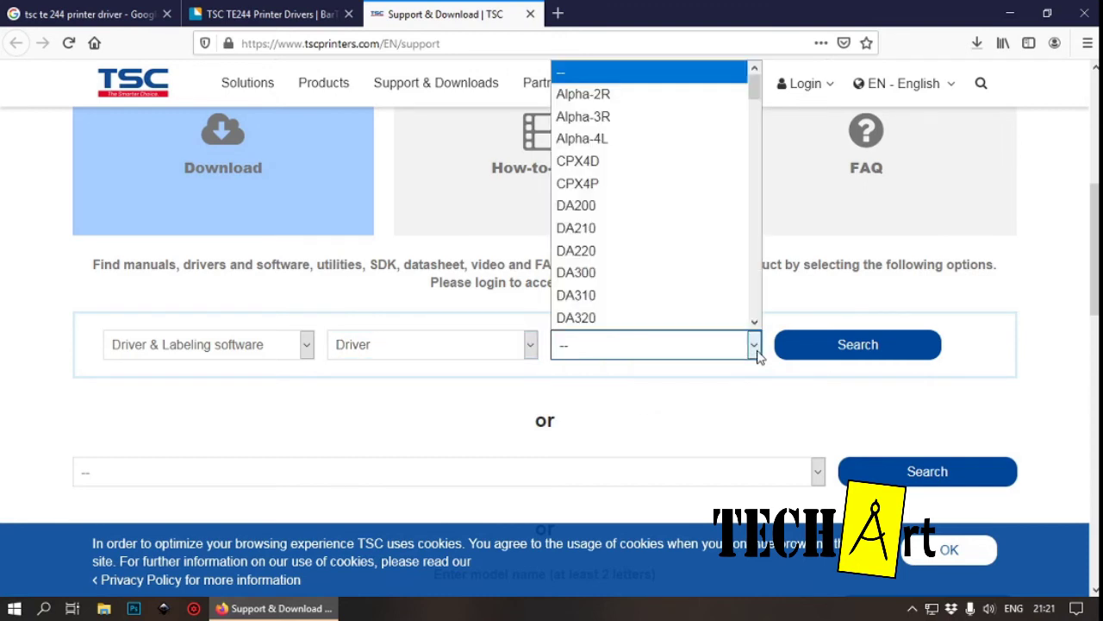
key("t")
key("Down")
key("Down")
key("Down")
key("Down")
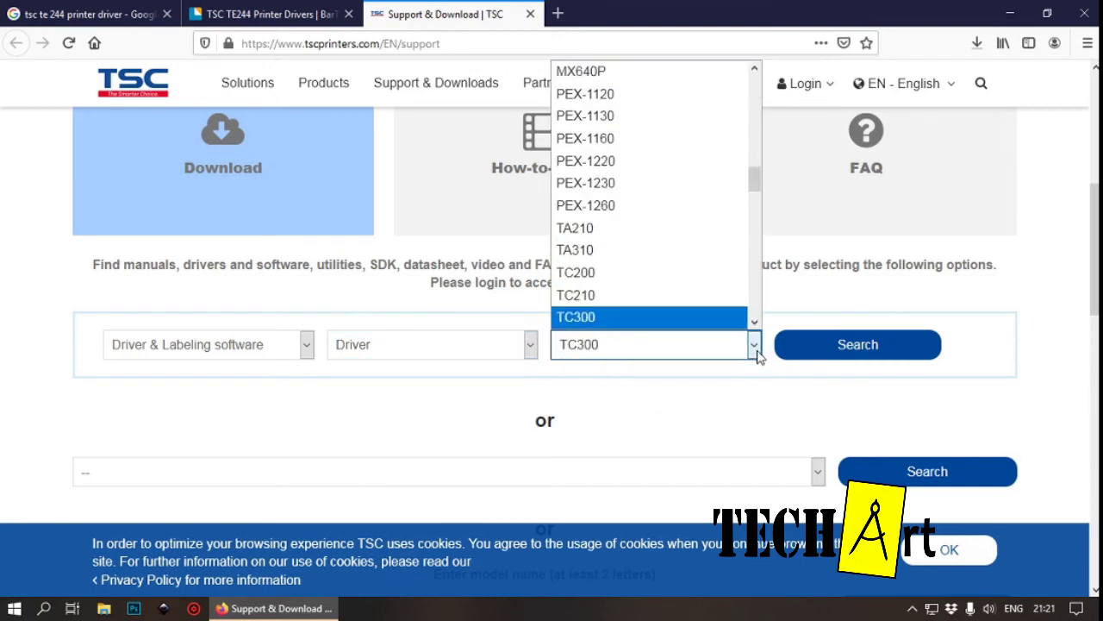
key("Down")
key("Down")
key("Down")
key("Down")
key("Down")
key("Down")
key("Down")
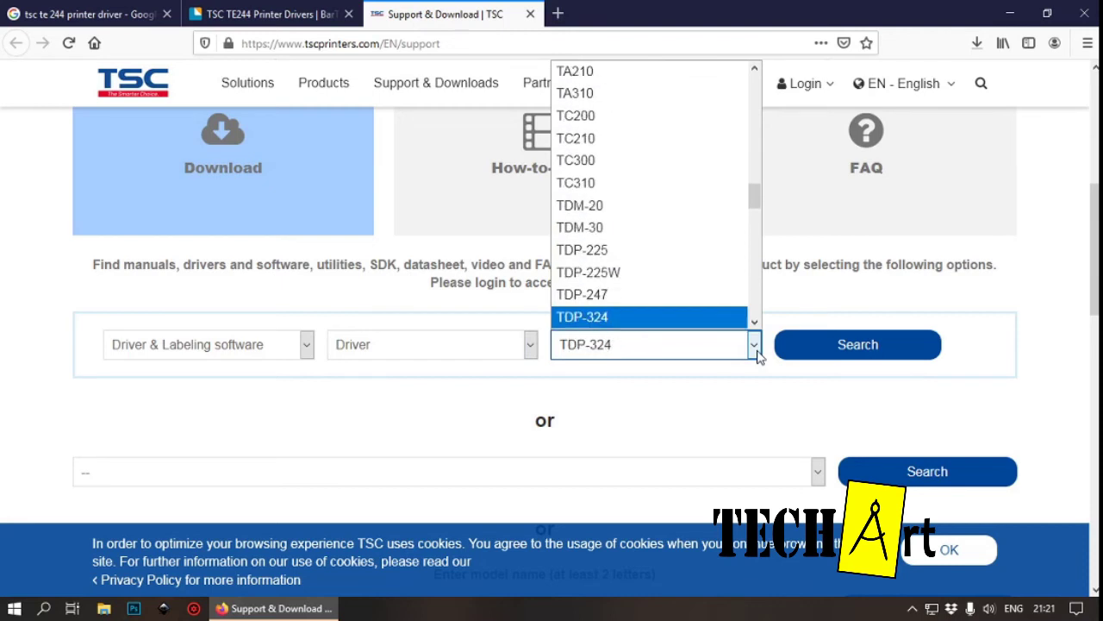
key("Down")
key("Down")
key("Down")
key("Down")
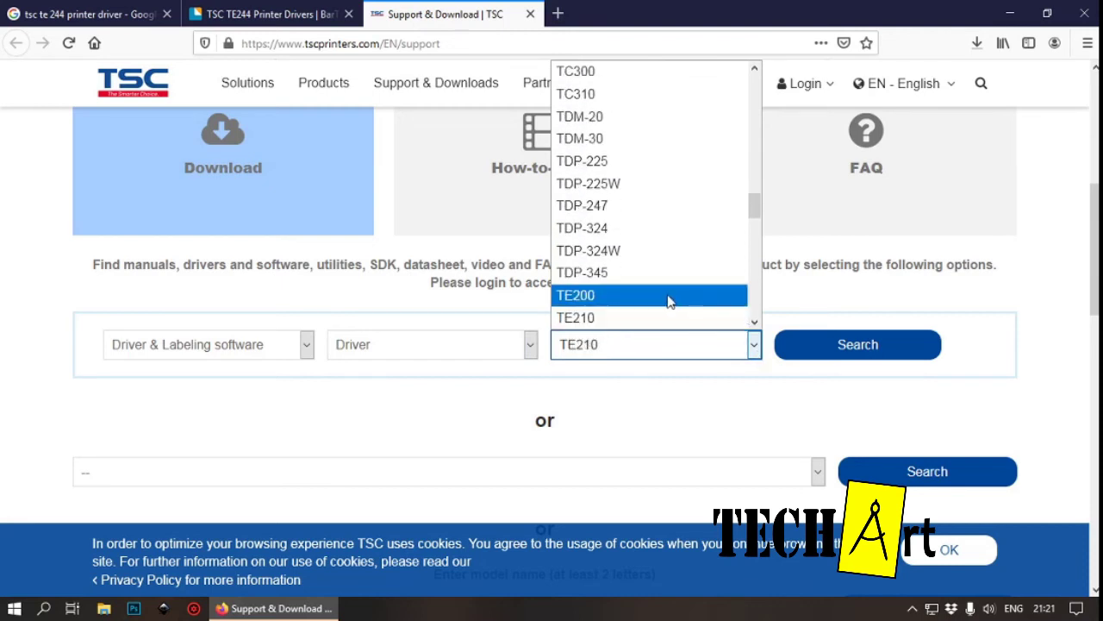
left_click(668, 297)
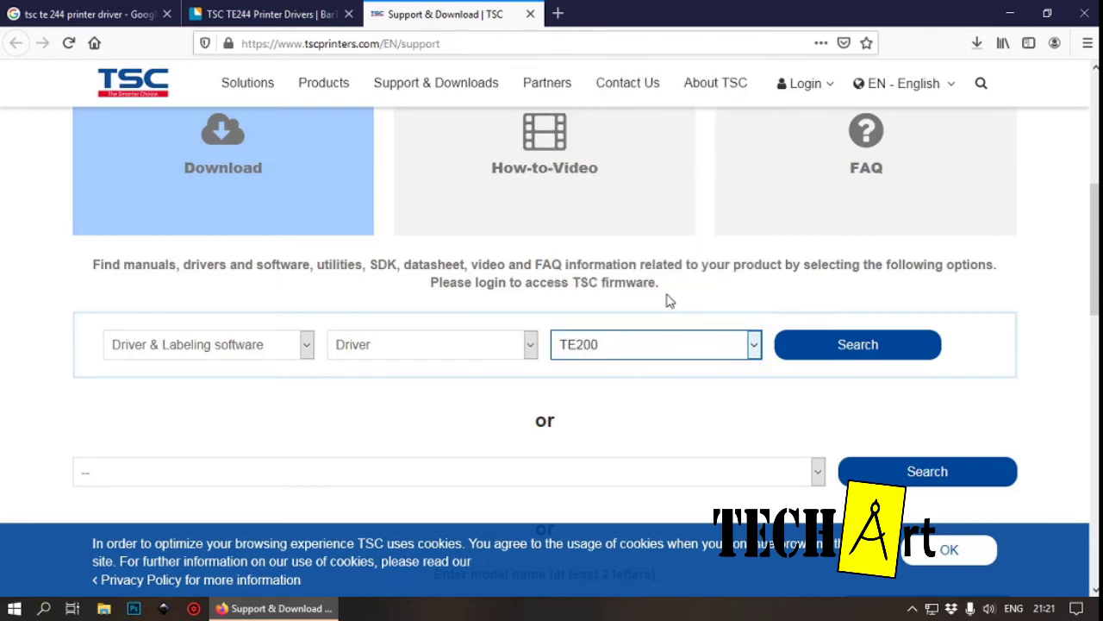
Step: Search TE200 downloads and expand Driver & Labeling software to show Linux, MAC and Windows drivers
left_click(845, 360)
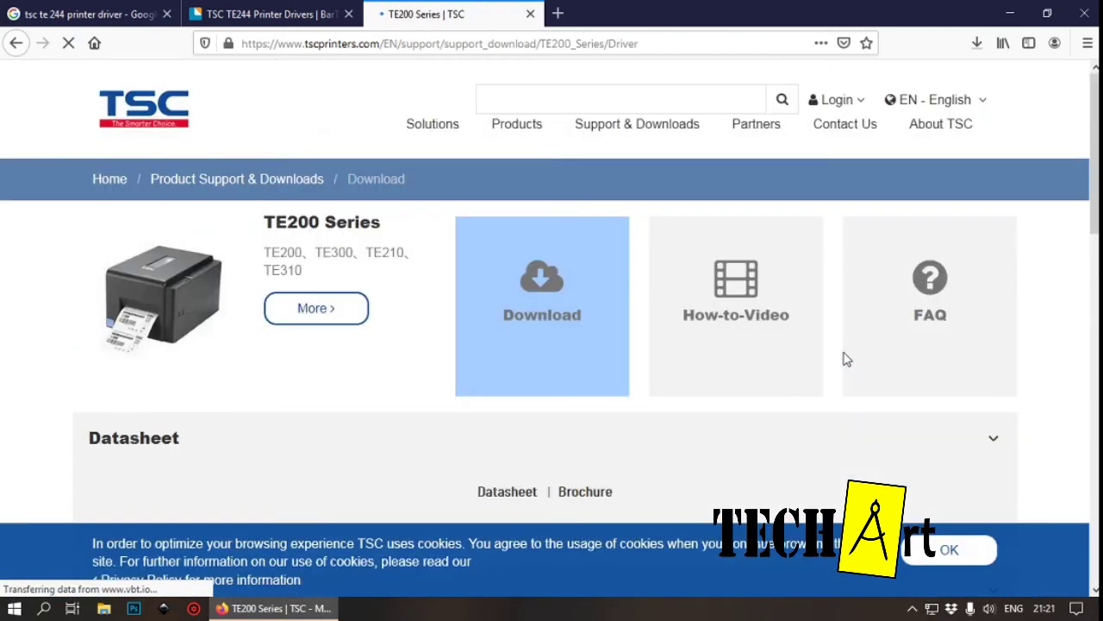
scroll(730, 362, "down", 1)
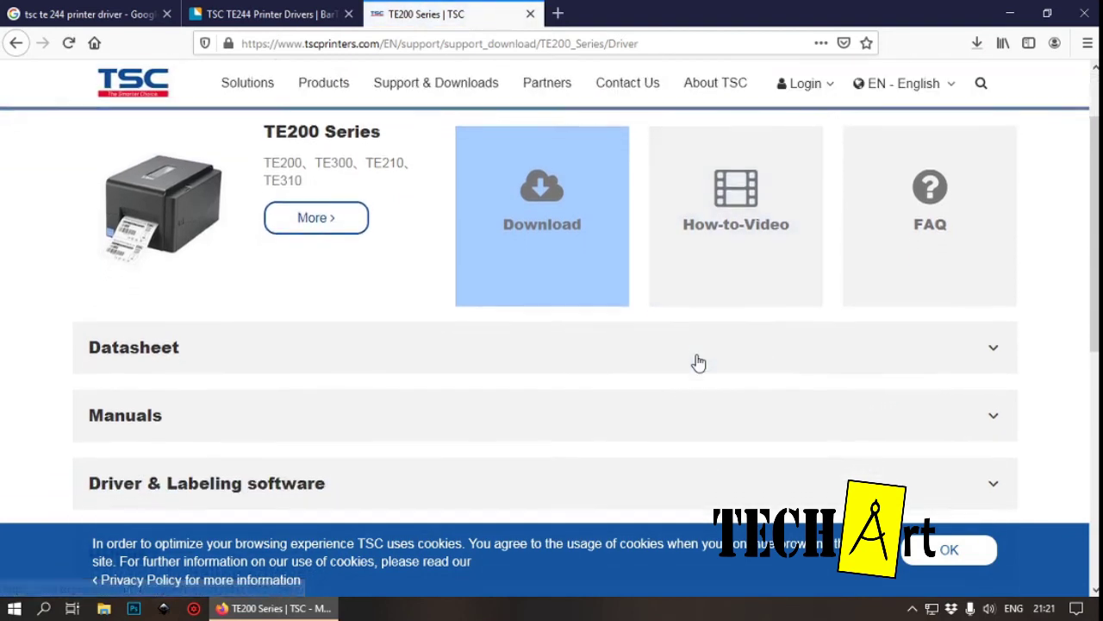
scroll(700, 362, "down", 2)
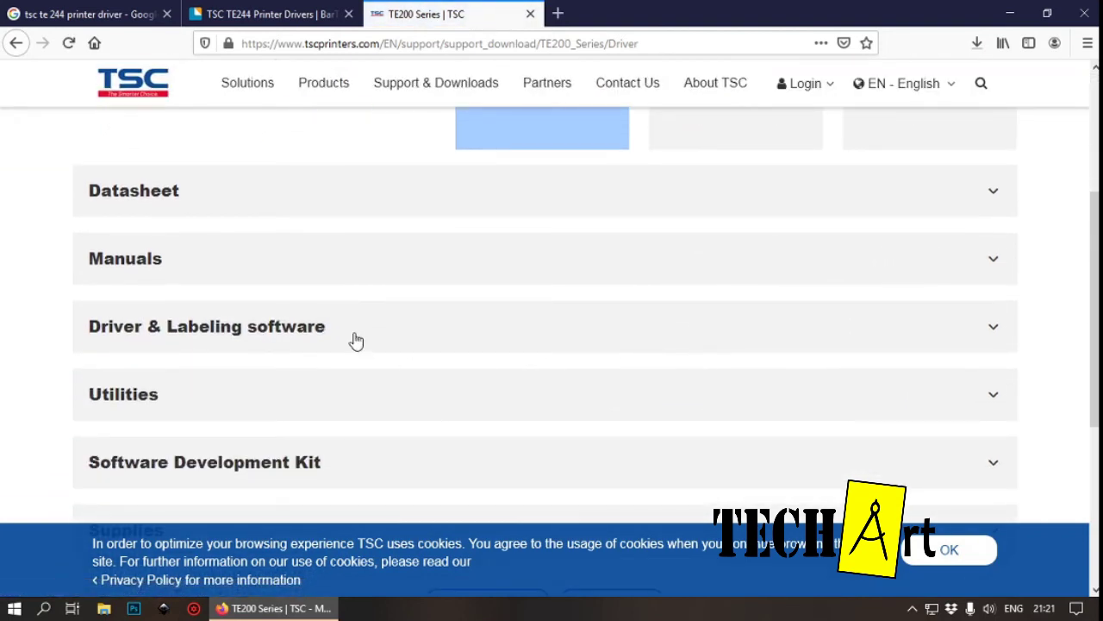
scroll(356, 341, "up", 2)
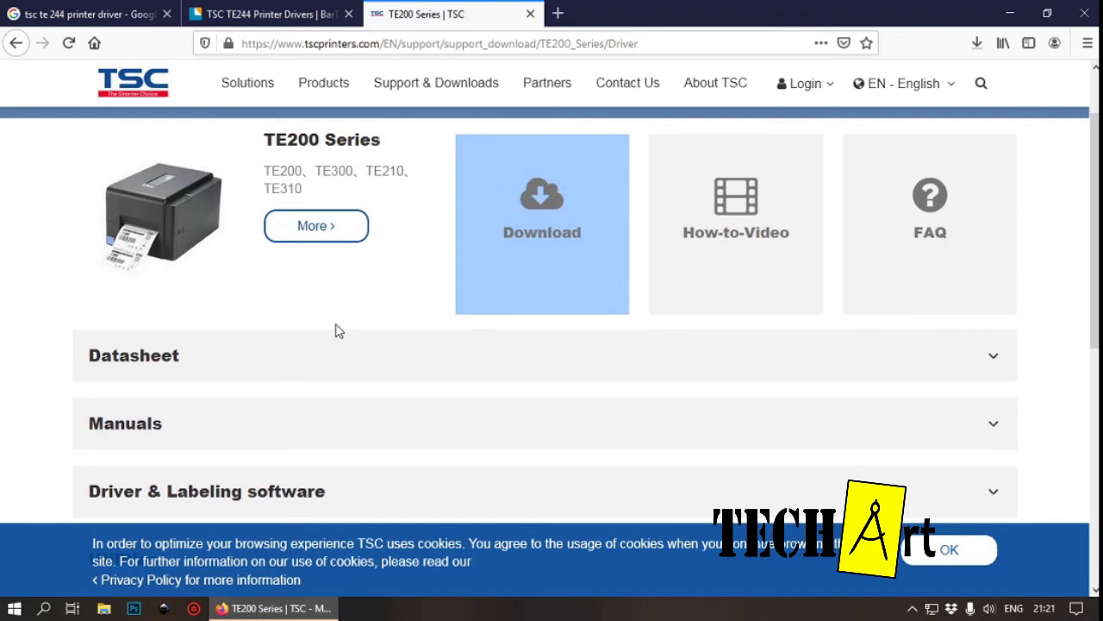
scroll(394, 447, "down", 2)
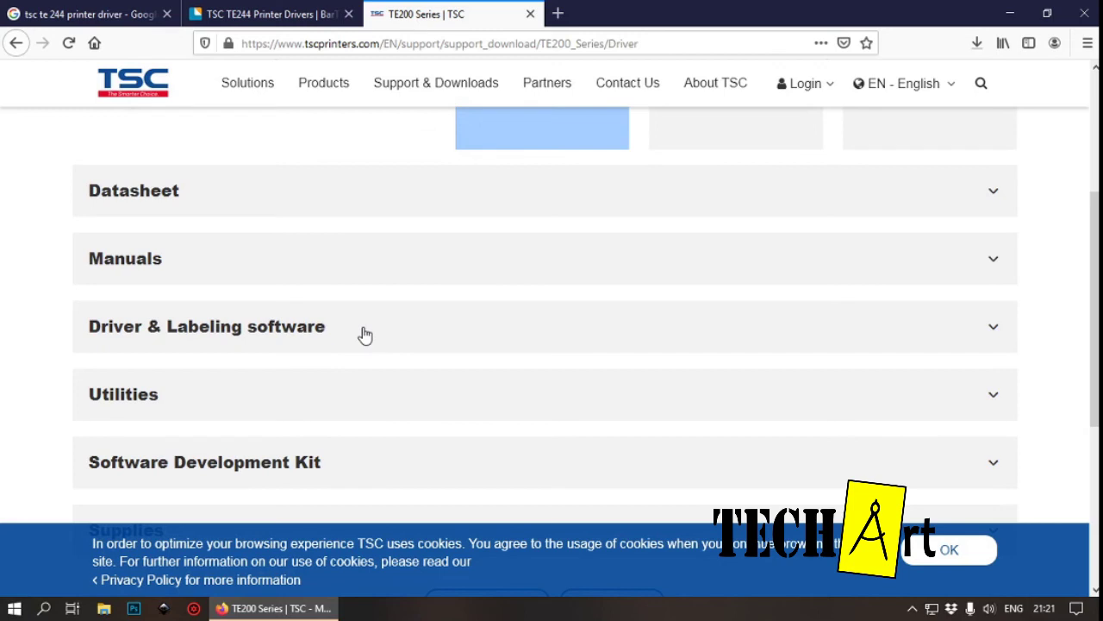
double_click(365, 334)
scroll(366, 334, "down", 1)
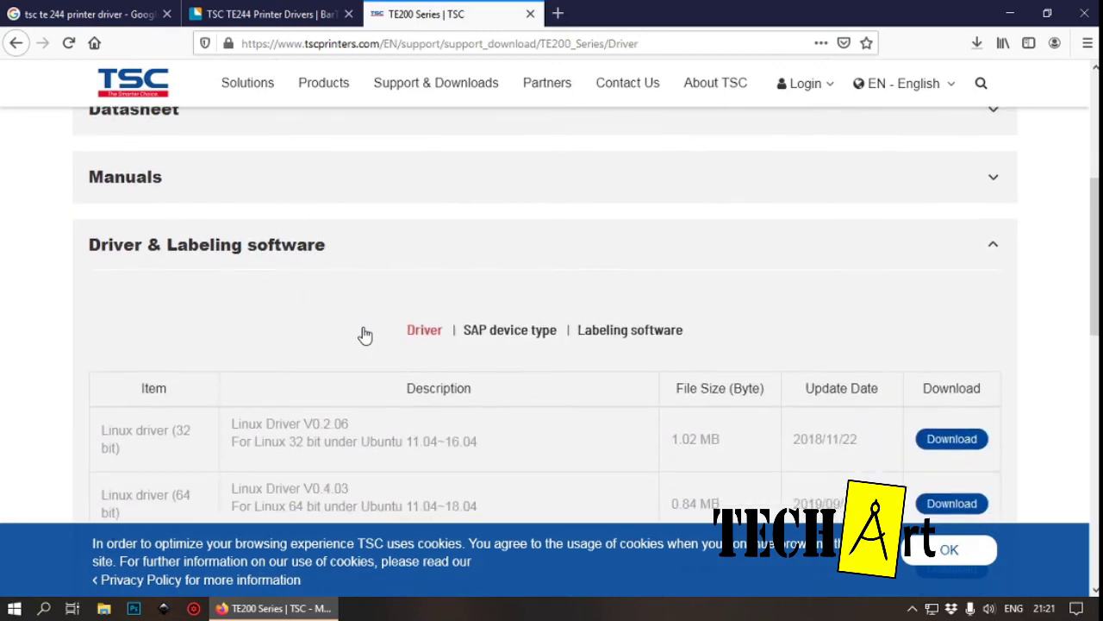
scroll(366, 335, "down", 1)
scroll(365, 334, "down", 2)
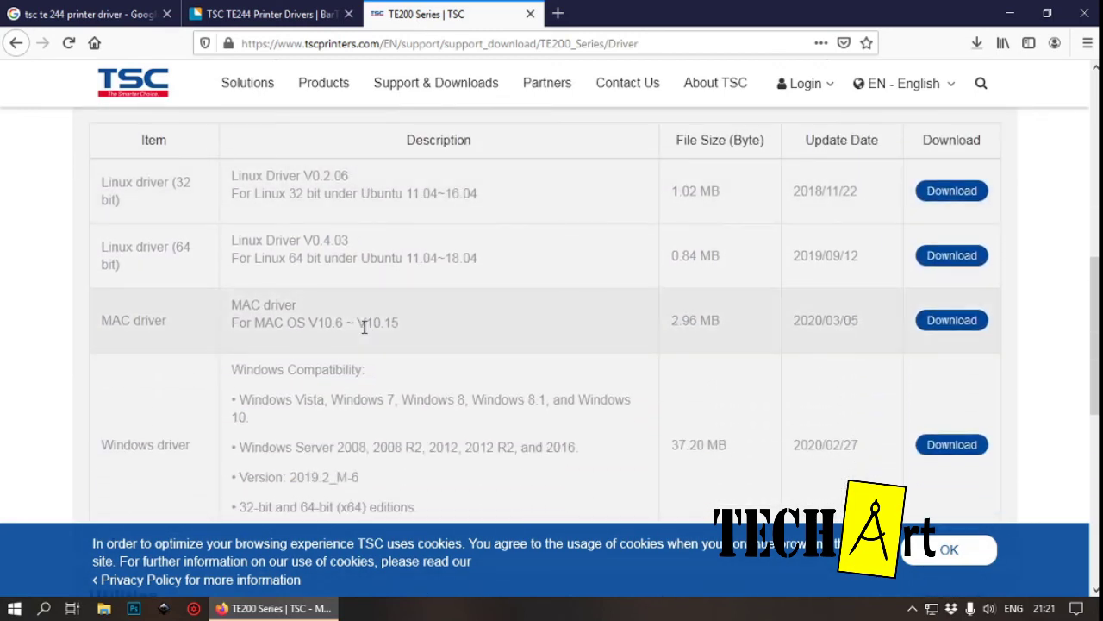
scroll(363, 326, "down", 1)
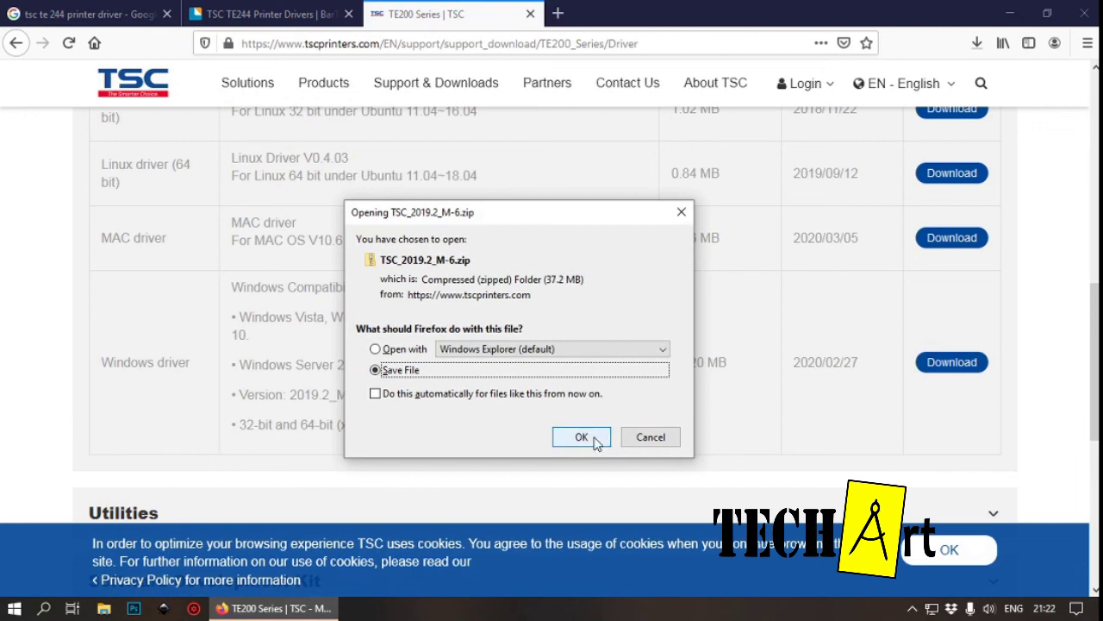
Step: Save TSC_2019.2_M-6.zip and check its progress (1.1 of 37.2 MB) in Downloads
left_click(594, 441)
scroll(594, 444, "down", 3)
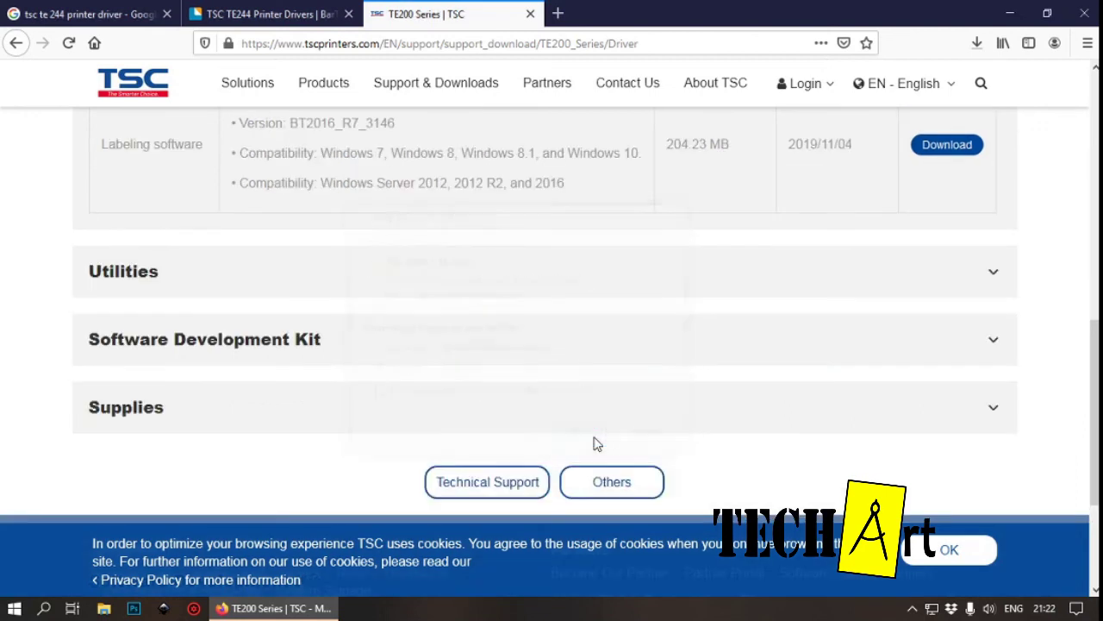
left_click(978, 43)
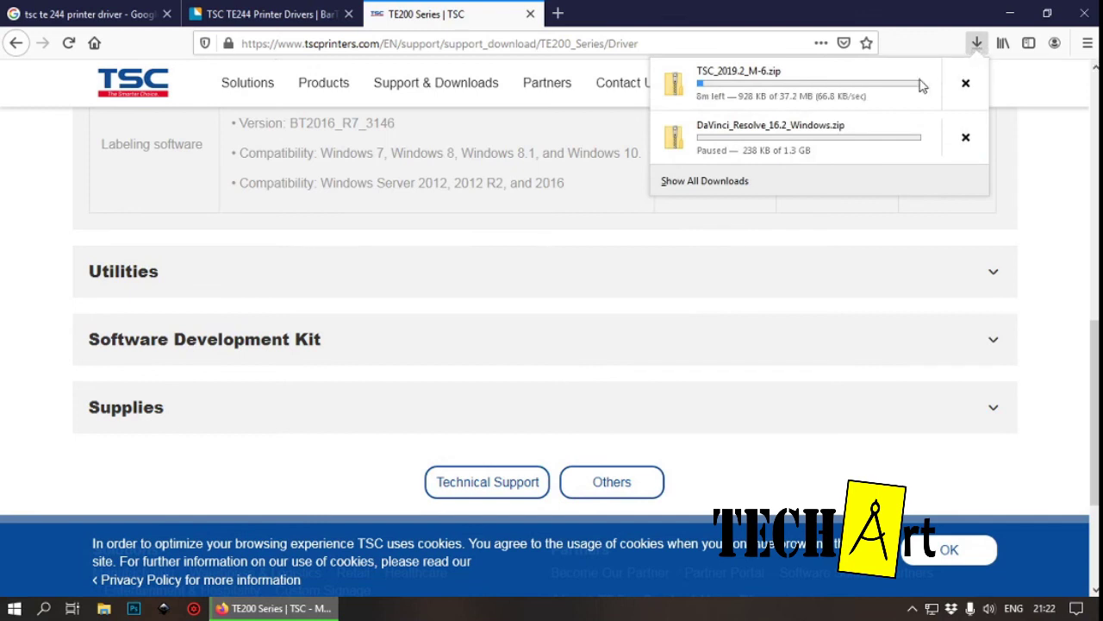
right_click(870, 95)
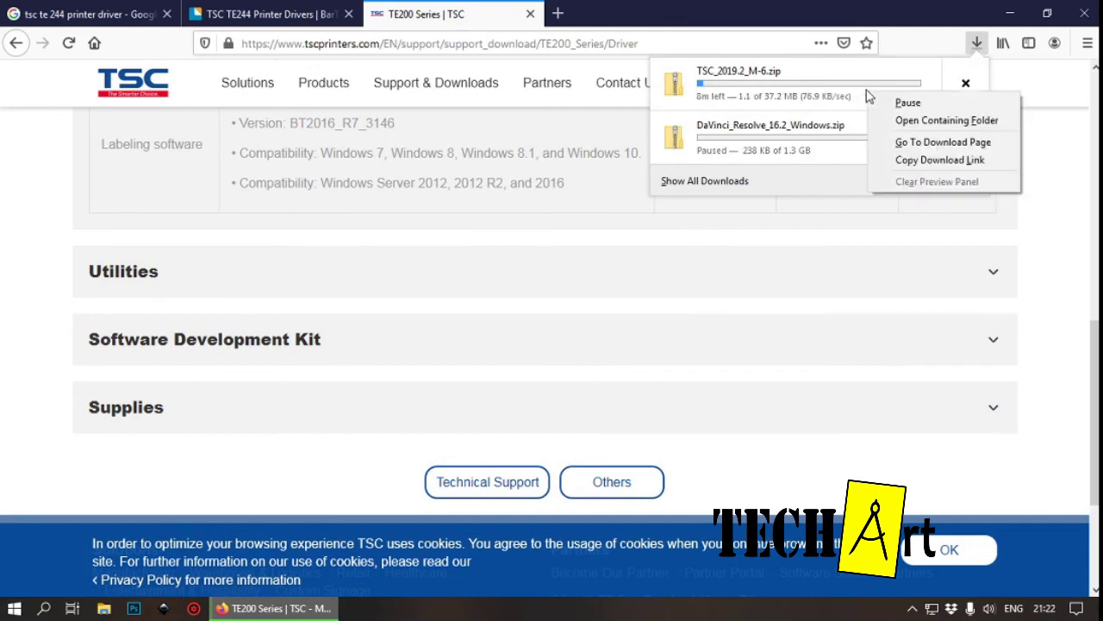